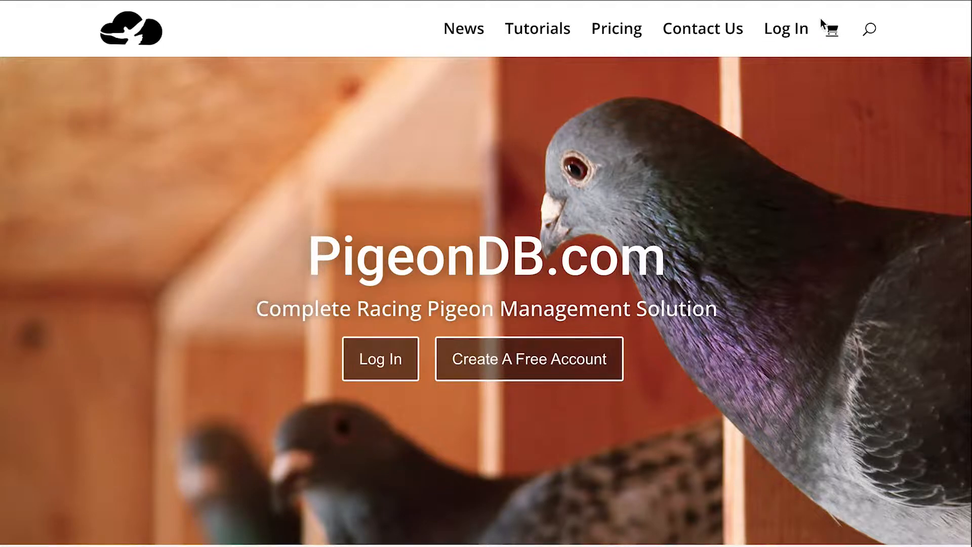
Log in and open the band collections settings.
{"action": "left_click", "coordinate": [793, 34]}
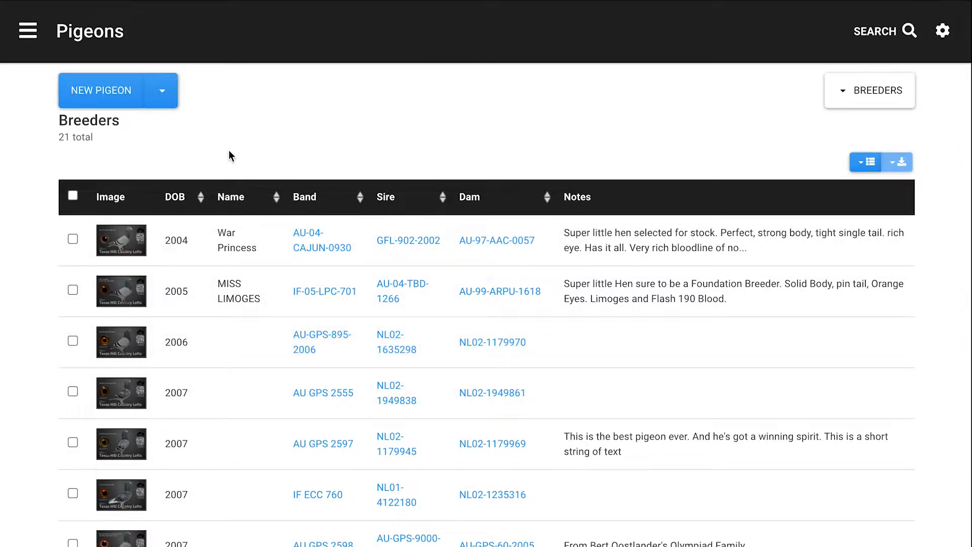
{"action": "left_click", "coordinate": [28, 34]}
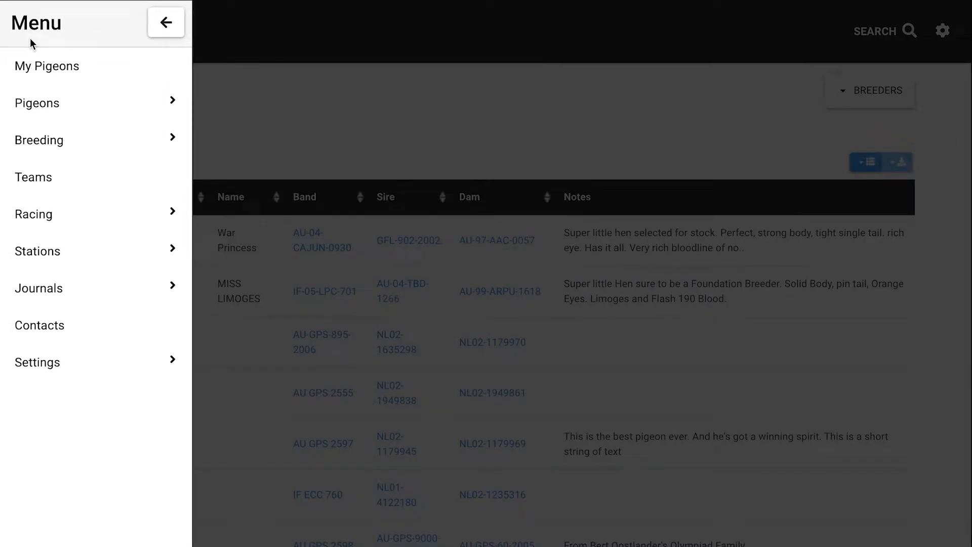
{"action": "left_click", "coordinate": [55, 368]}
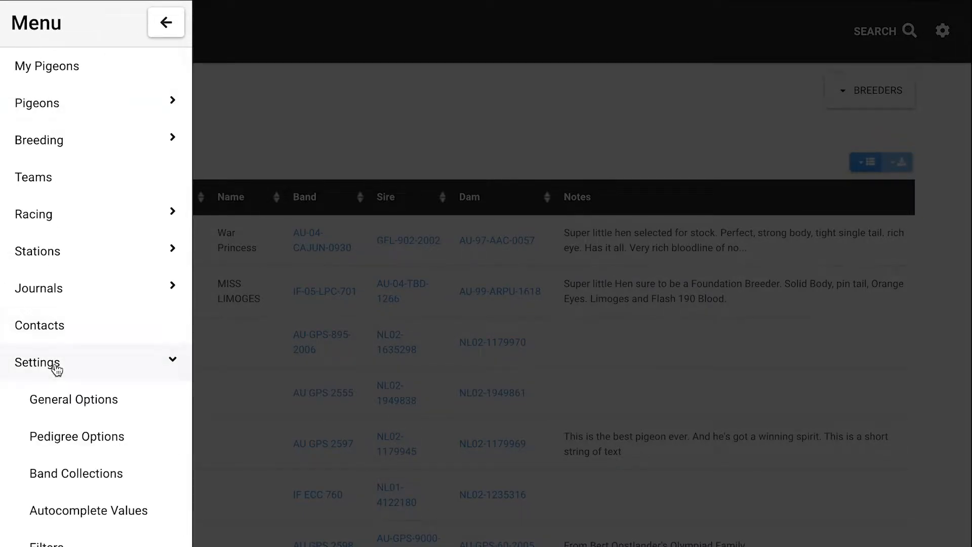
{"action": "left_click", "coordinate": [66, 479]}
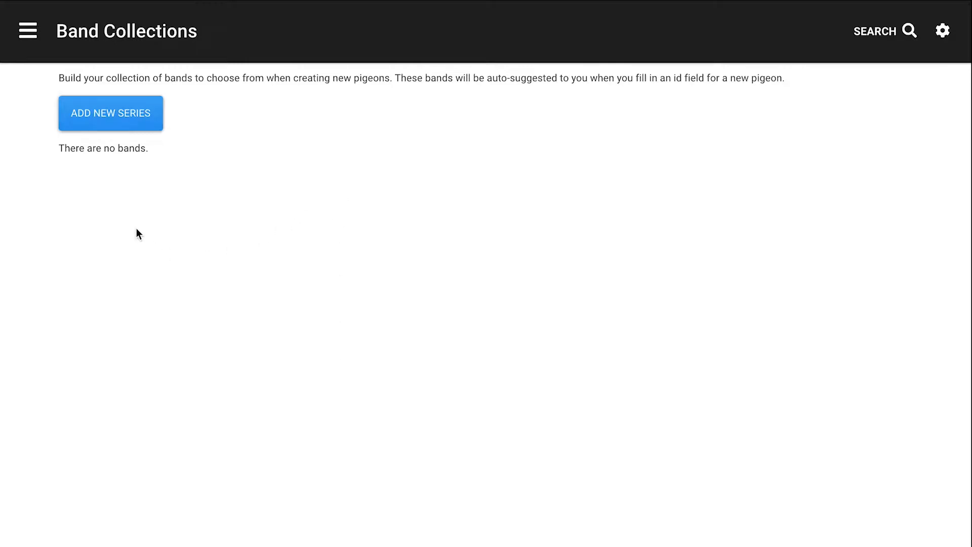
Start a new band series with prefix AU-, start number 99 and suffix -GEO-2022.
{"action": "left_click", "coordinate": [132, 113]}
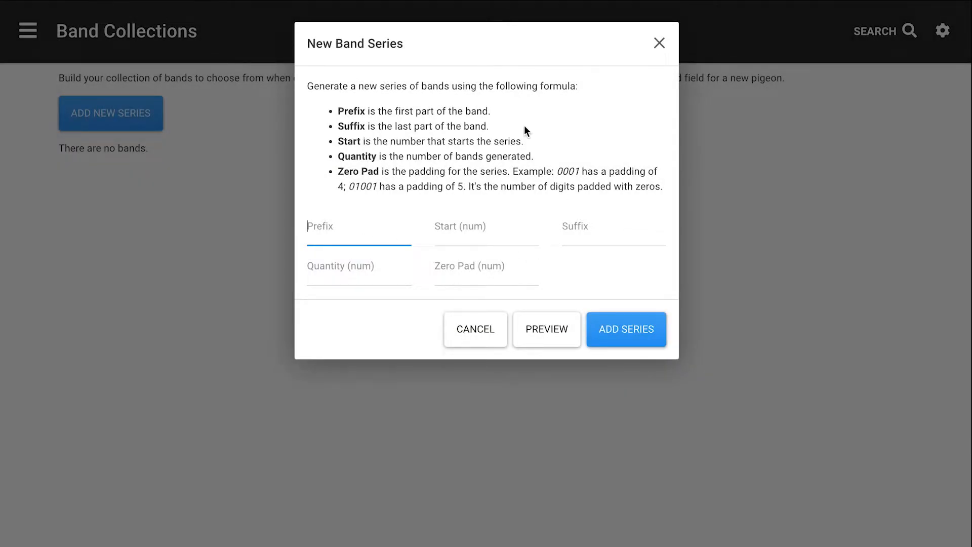
{"action": "left_click_drag", "start_coordinate": [324, 111], "coordinate": [515, 192]}
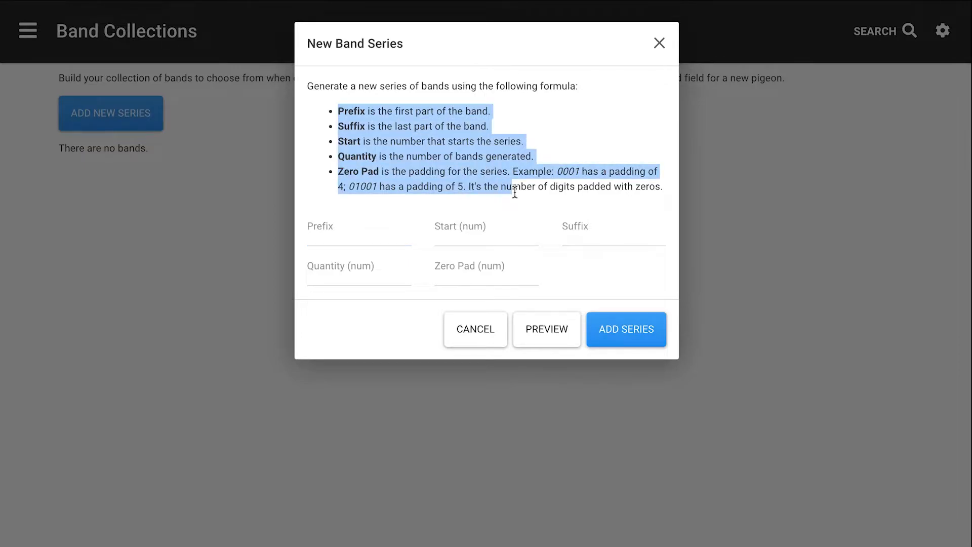
{"action": "left_click", "coordinate": [515, 192]}
{"action": "left_click", "coordinate": [357, 241]}
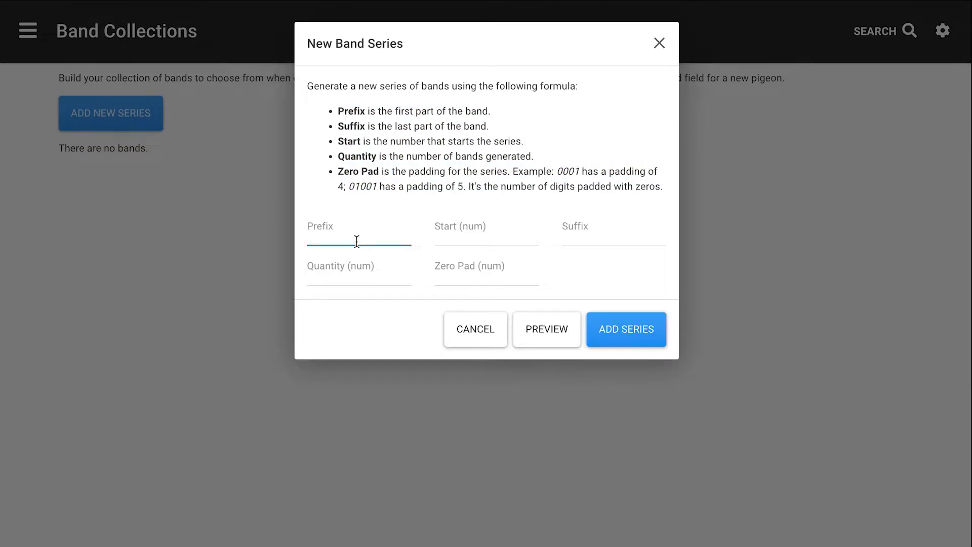
{"action": "type", "text": "Au"}
{"action": "type", "text": "U"}
{"action": "type", "text": "-"}
{"action": "left_click", "coordinate": [496, 235]}
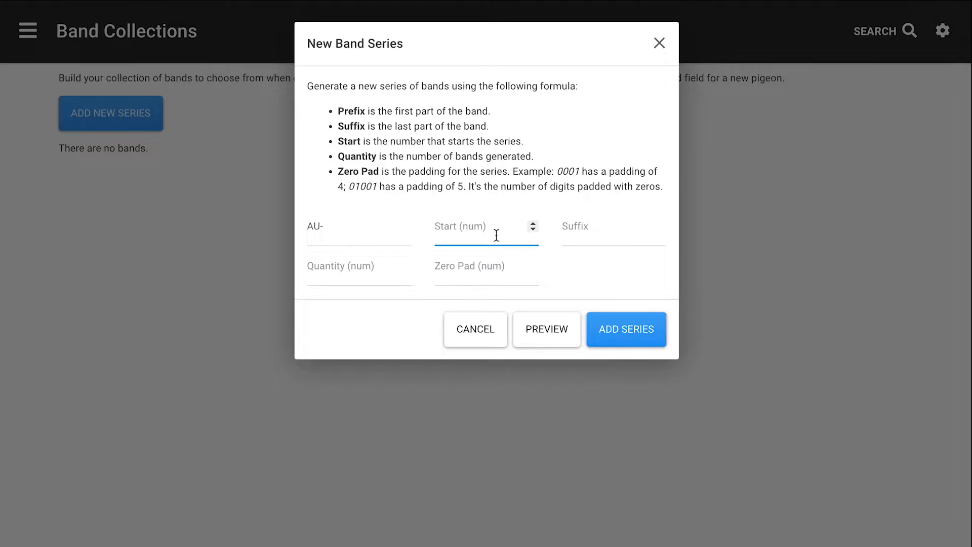
{"action": "type", "text": "99"}
{"action": "left_click", "coordinate": [610, 234]}
{"action": "type", "text": "-"}
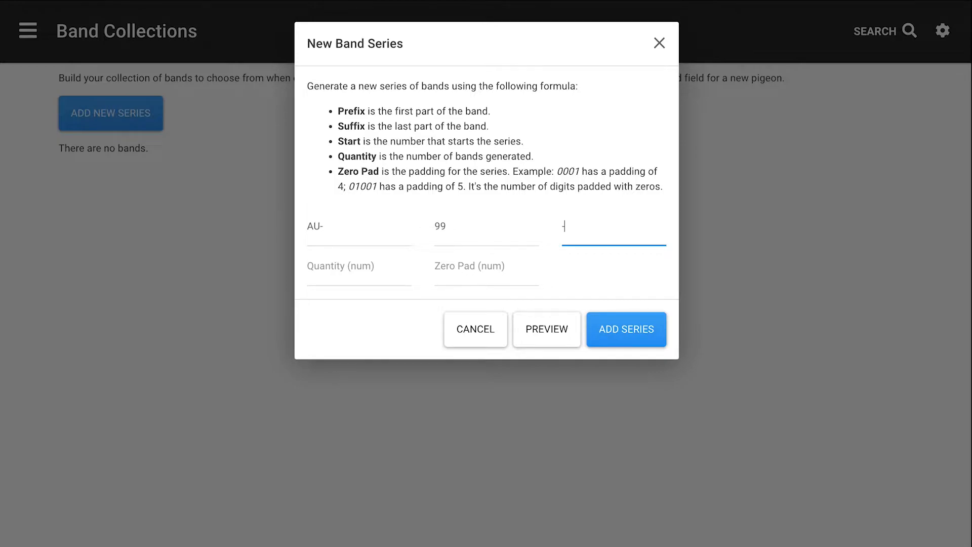
{"action": "type", "text": "GEO-2022"}
Set the band series quantity to 100 and its zero padding to 4.
{"action": "left_click", "coordinate": [380, 272]}
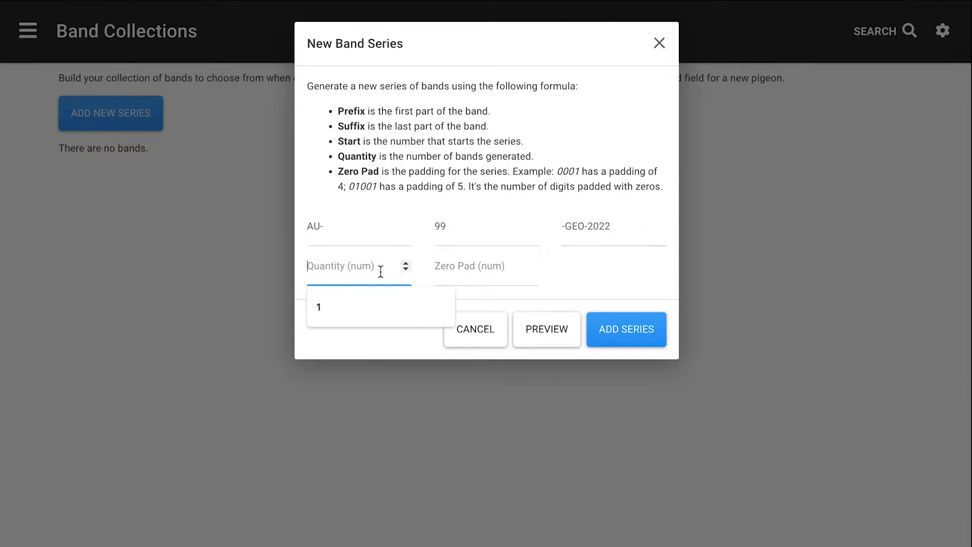
{"action": "type", "text": "100"}
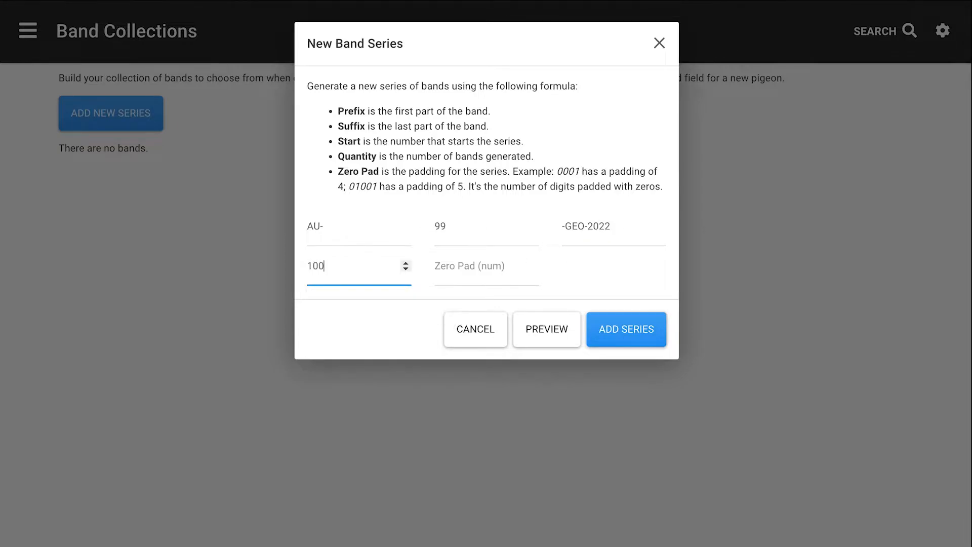
{"action": "left_click", "coordinate": [456, 274]}
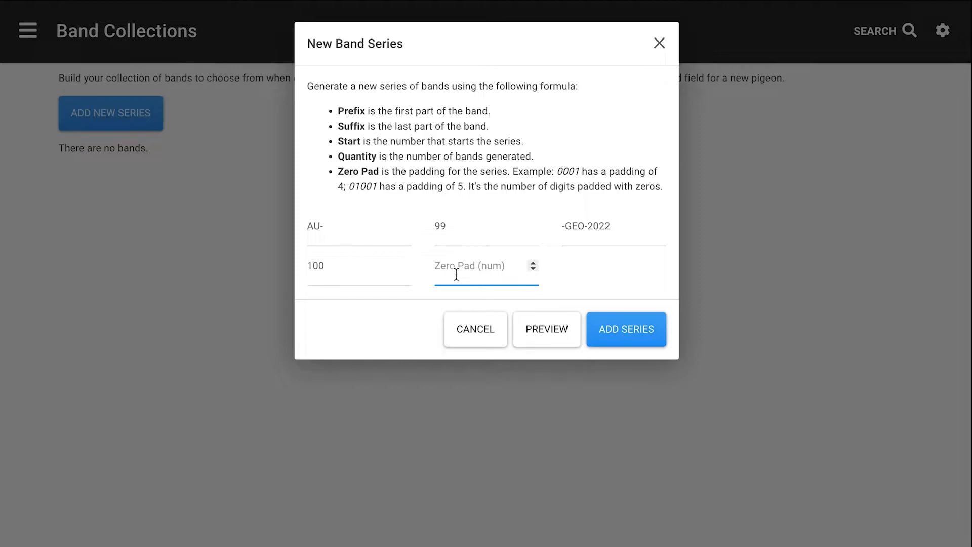
{"action": "left_click", "coordinate": [532, 263]}
{"action": "left_click", "coordinate": [532, 263]}
{"action": "left_click", "coordinate": [533, 262]}
{"action": "left_click", "coordinate": [532, 263]}
Preview the first and last bands of the series, and add the series to the band collection.
{"action": "left_click", "coordinate": [539, 331]}
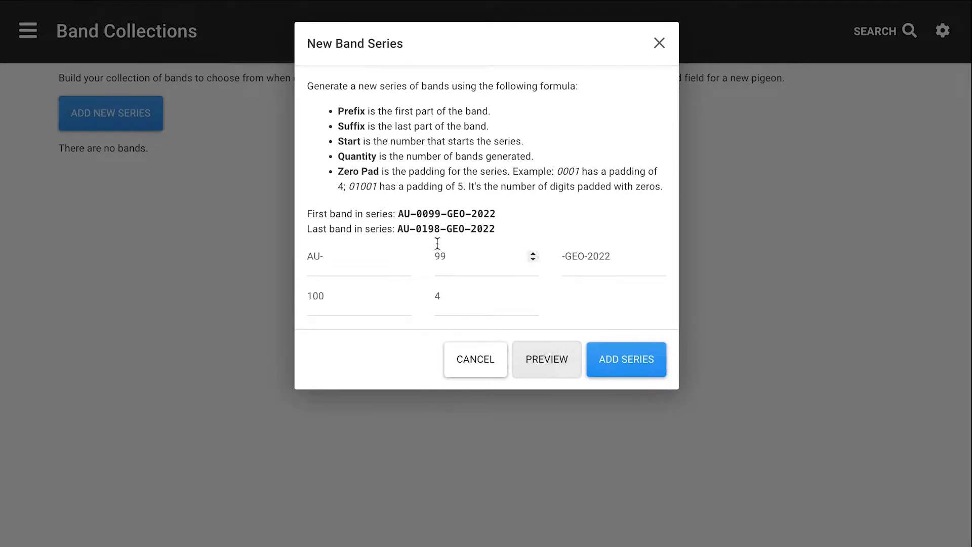
{"action": "left_click_drag", "start_coordinate": [441, 213], "coordinate": [416, 210]}
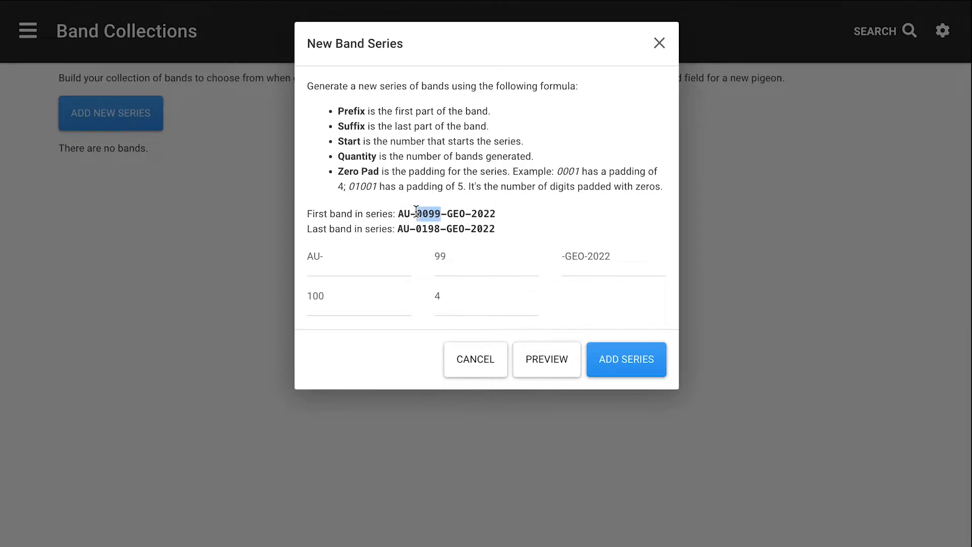
{"action": "left_click_drag", "start_coordinate": [448, 256], "coordinate": [433, 256]}
{"action": "left_click_drag", "start_coordinate": [416, 214], "coordinate": [444, 217]}
{"action": "left_click", "coordinate": [424, 214]}
{"action": "left_click_drag", "start_coordinate": [427, 214], "coordinate": [412, 214]}
{"action": "left_click", "coordinate": [448, 223]}
{"action": "left_click", "coordinate": [638, 370]}
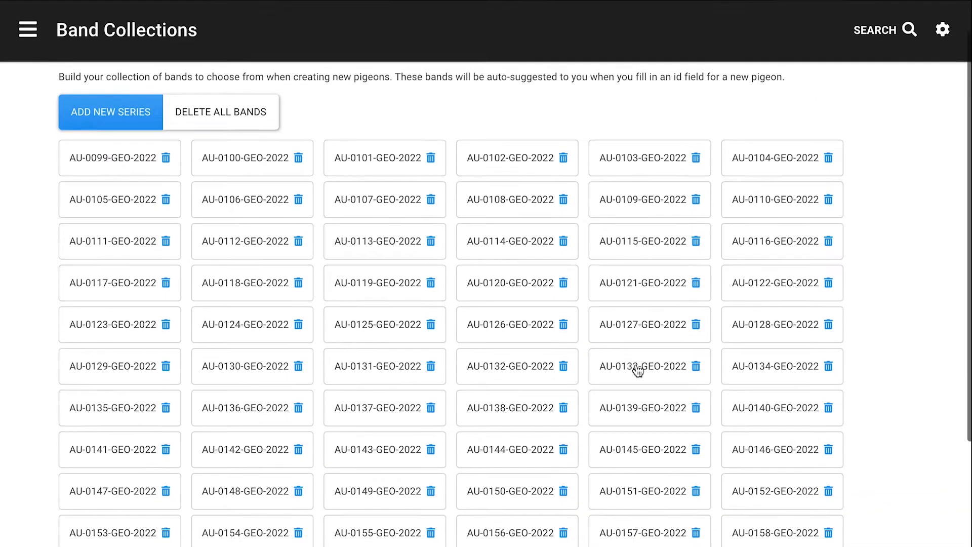
{"action": "scroll", "coordinate": [637, 371], "scroll_direction": "down", "scroll_amount": 5}
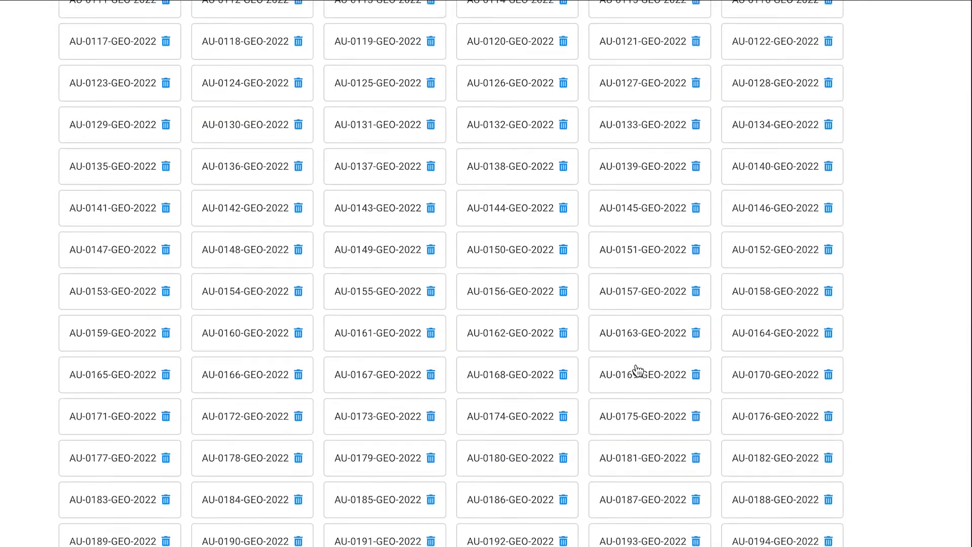
{"action": "scroll", "coordinate": [638, 370], "scroll_direction": "up", "scroll_amount": 5}
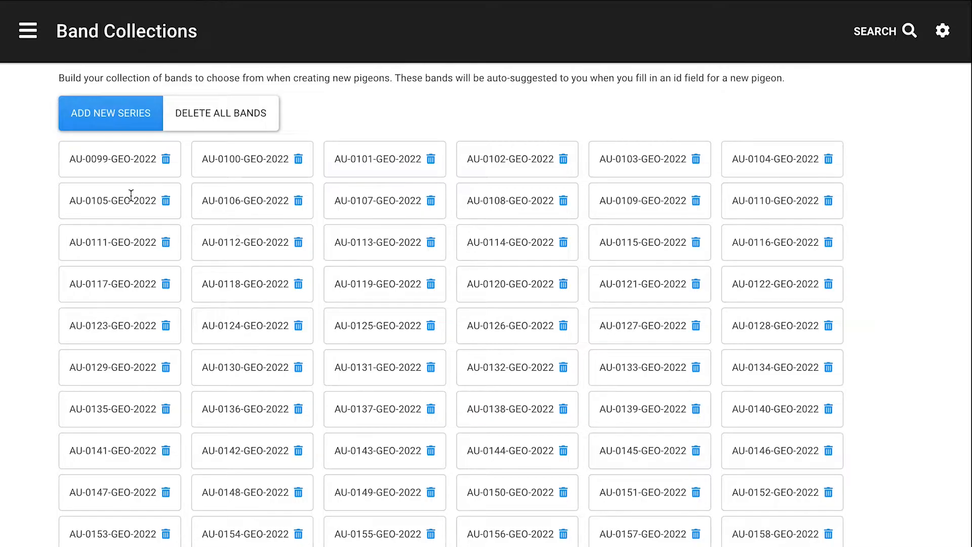
{"action": "scroll", "coordinate": [131, 195], "scroll_direction": "down", "scroll_amount": 5}
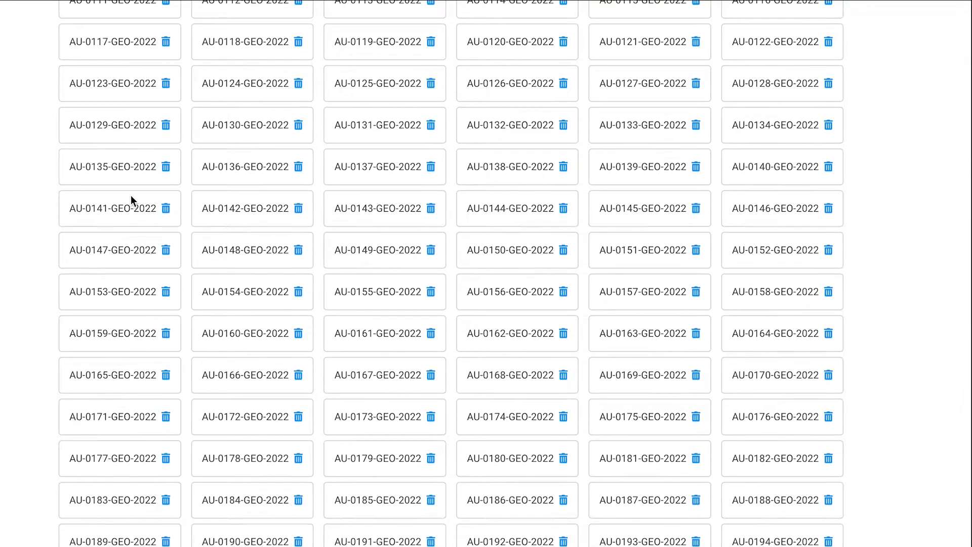
{"action": "scroll", "coordinate": [130, 195], "scroll_direction": "up", "scroll_amount": 5}
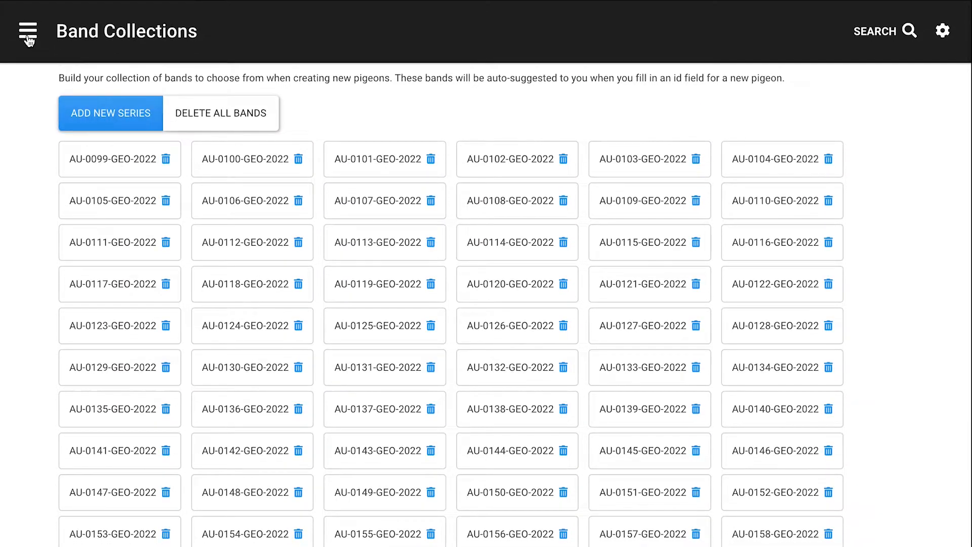
Start a new pigeon record named New Bird and assign it band AU-0099-GEO-2022 from the band collection.
{"action": "left_click", "coordinate": [28, 31]}
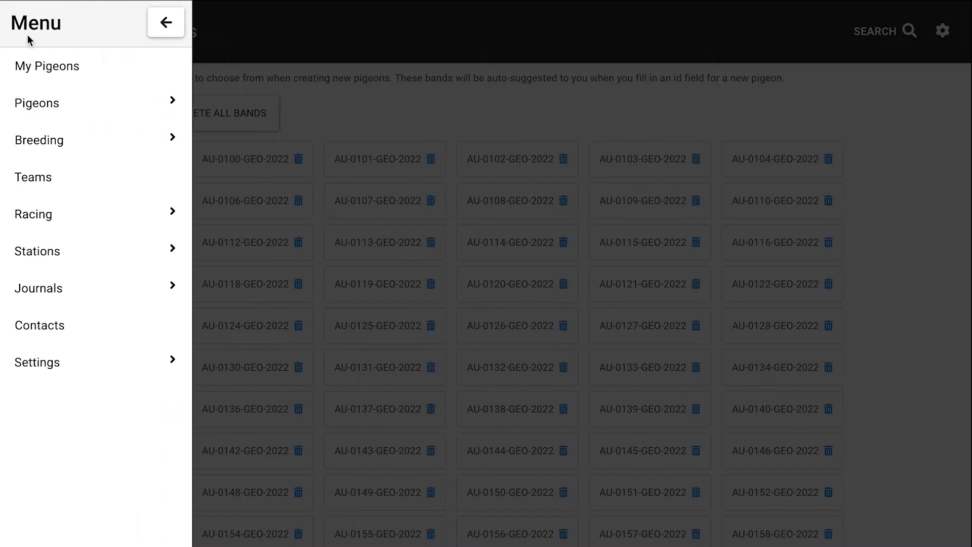
{"action": "left_click", "coordinate": [37, 62]}
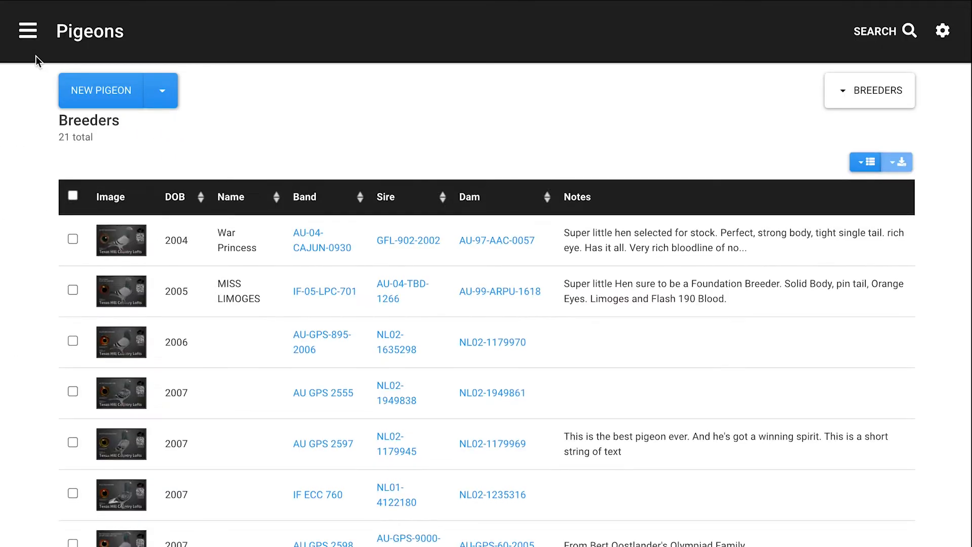
{"action": "left_click", "coordinate": [96, 93]}
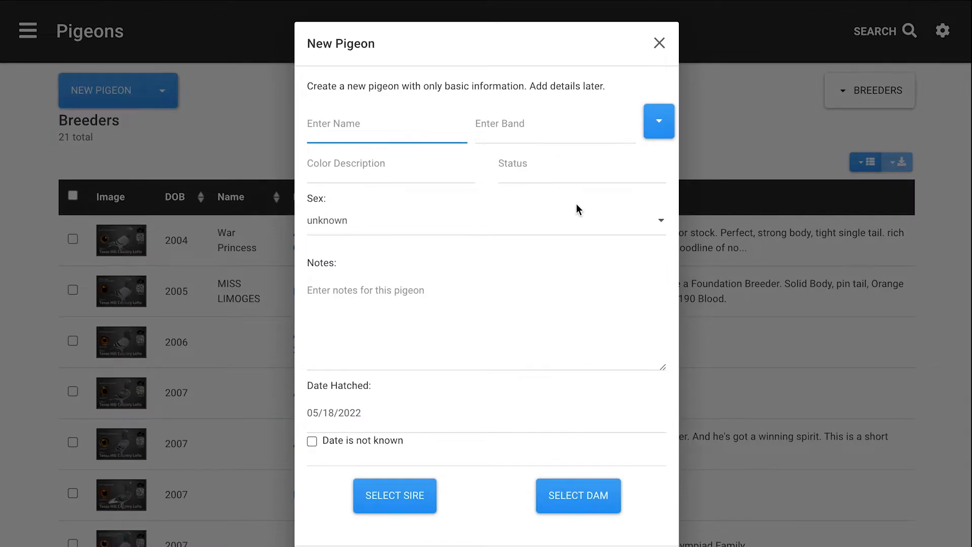
{"action": "left_click", "coordinate": [395, 124]}
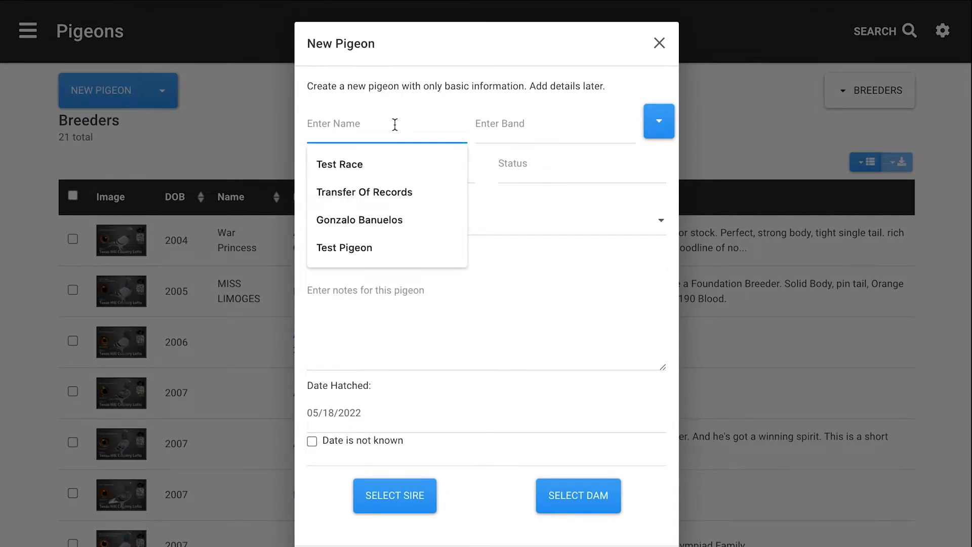
{"action": "type", "text": "New Bird"}
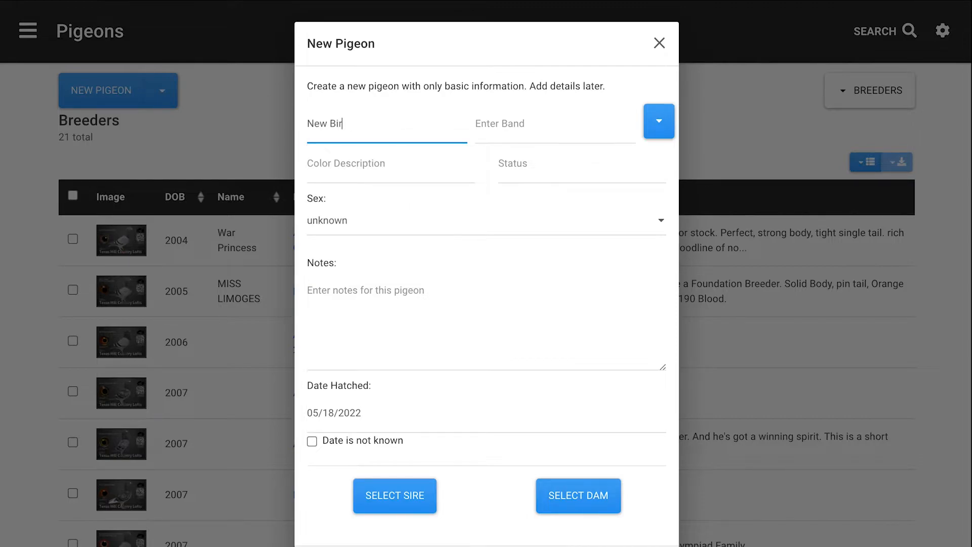
{"action": "left_click", "coordinate": [525, 128]}
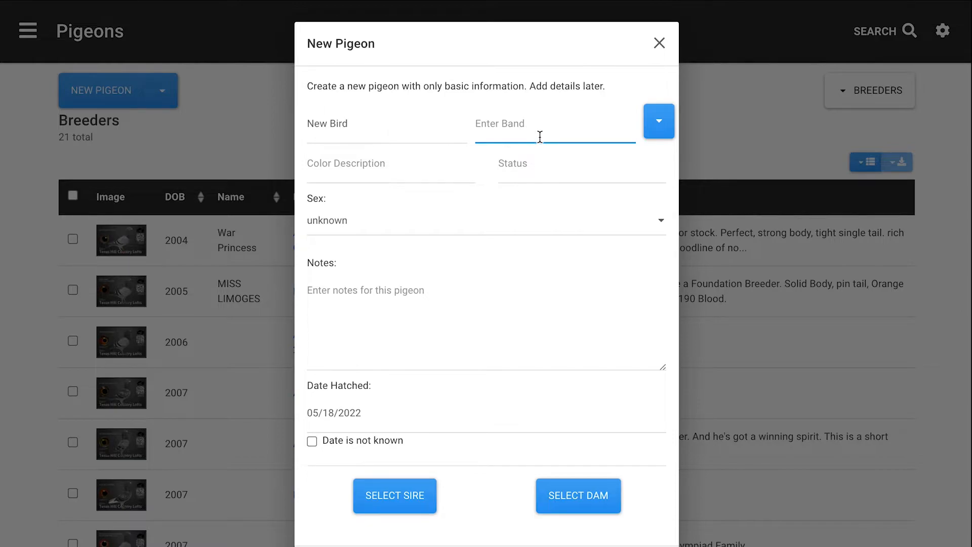
{"action": "left_click", "coordinate": [648, 134]}
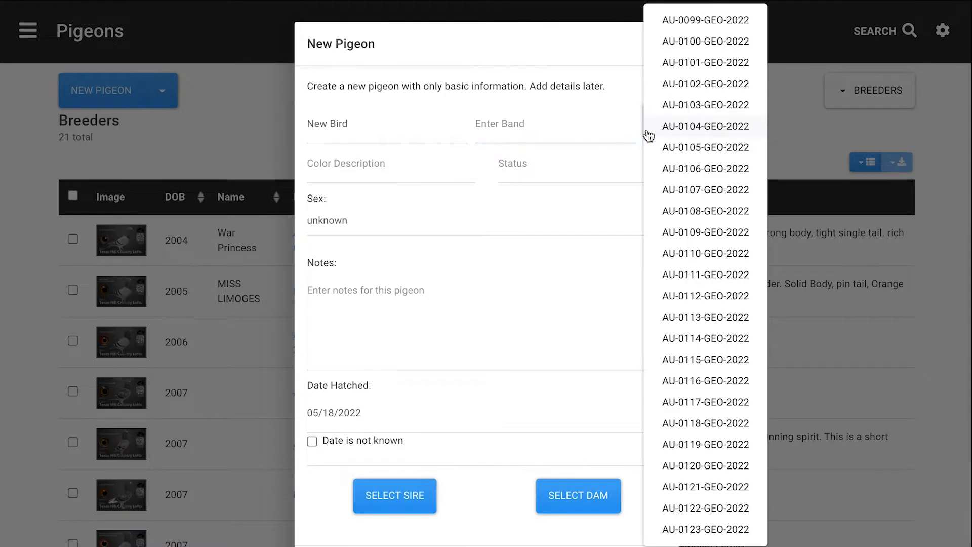
{"action": "left_click", "coordinate": [700, 21]}
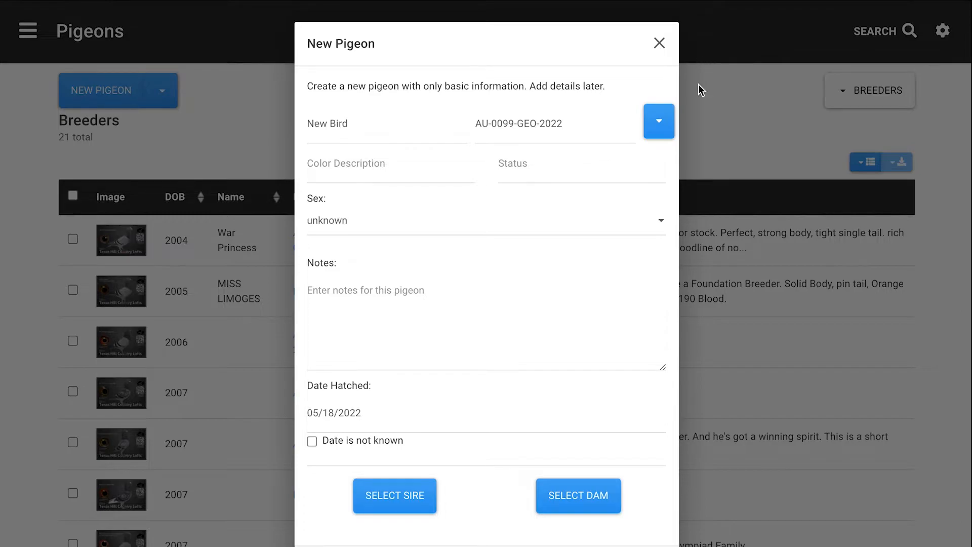
Give the new pigeon the color blue bar and the status flying, and create the record.
{"action": "left_click", "coordinate": [383, 165]}
{"action": "type", "text": "bl"}
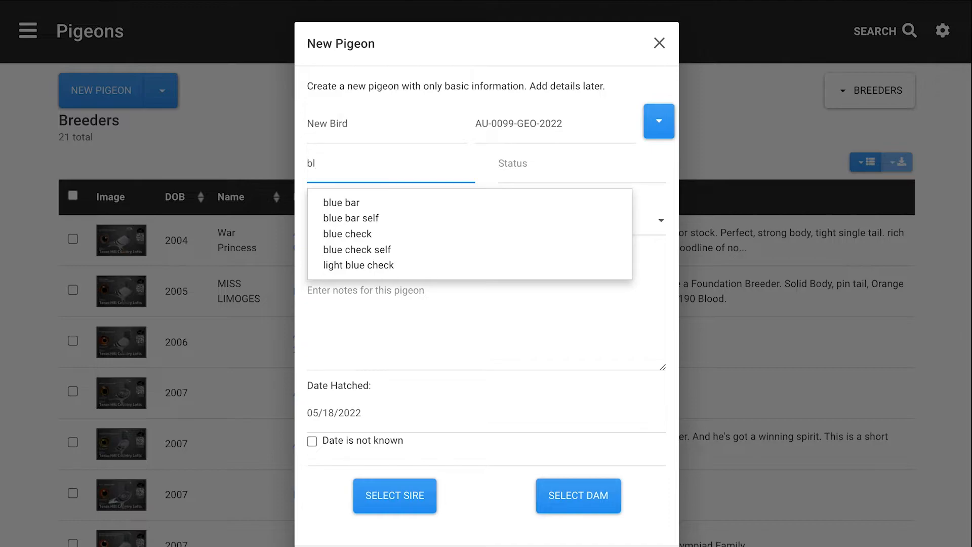
{"action": "left_click", "coordinate": [358, 204]}
{"action": "left_click", "coordinate": [534, 168]}
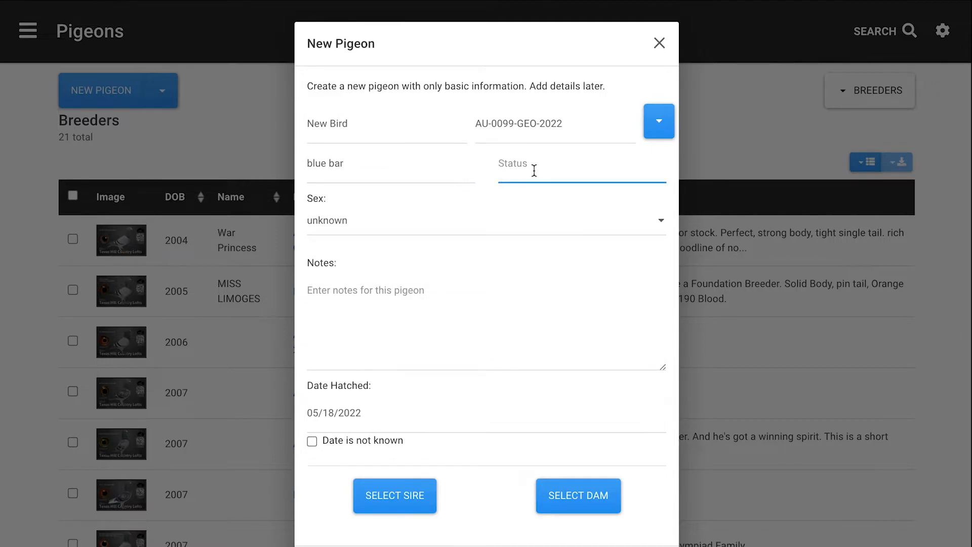
{"action": "type", "text": "flying"}
{"action": "left_click", "coordinate": [594, 58]}
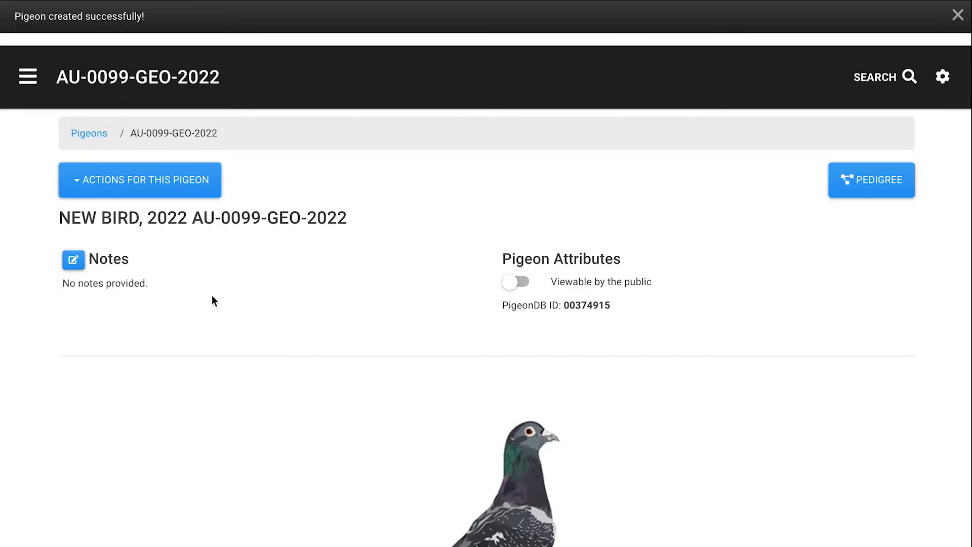
Review the new pigeon's band, basic, meta and color information on its record page.
{"action": "scroll", "coordinate": [315, 391], "scroll_direction": "down", "scroll_amount": 2}
{"action": "scroll", "coordinate": [315, 391], "scroll_direction": "down", "scroll_amount": 5}
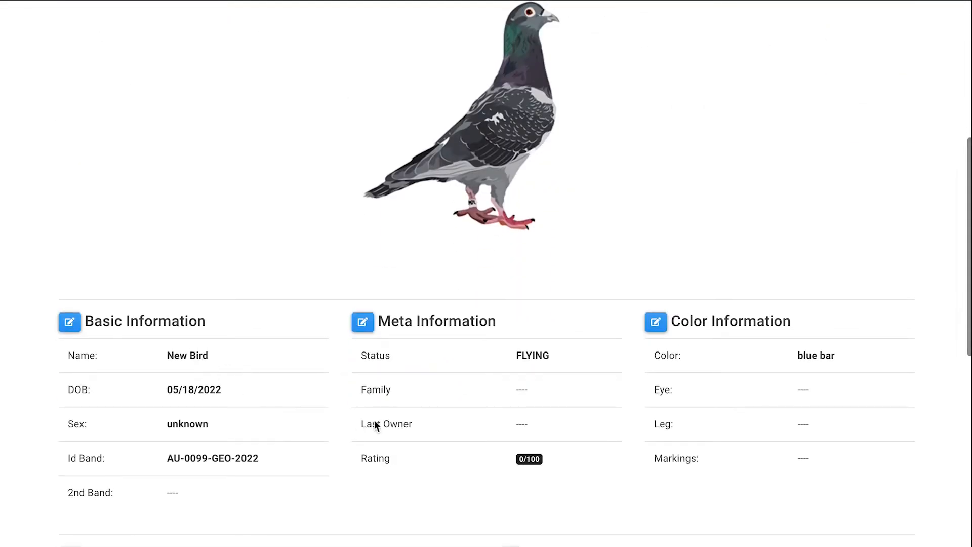
{"action": "scroll", "coordinate": [351, 264], "scroll_direction": "up", "scroll_amount": 7}
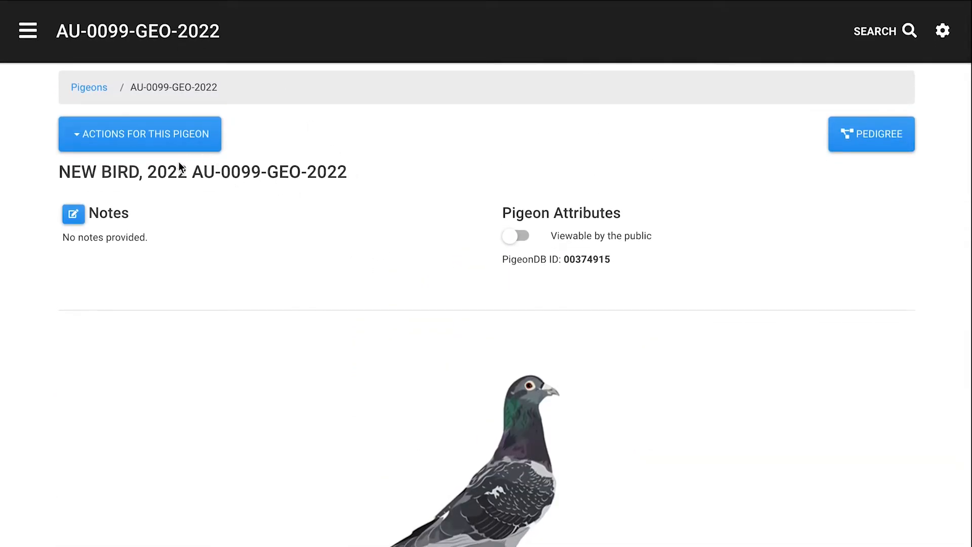
{"action": "left_click_drag", "start_coordinate": [196, 172], "coordinate": [381, 180]}
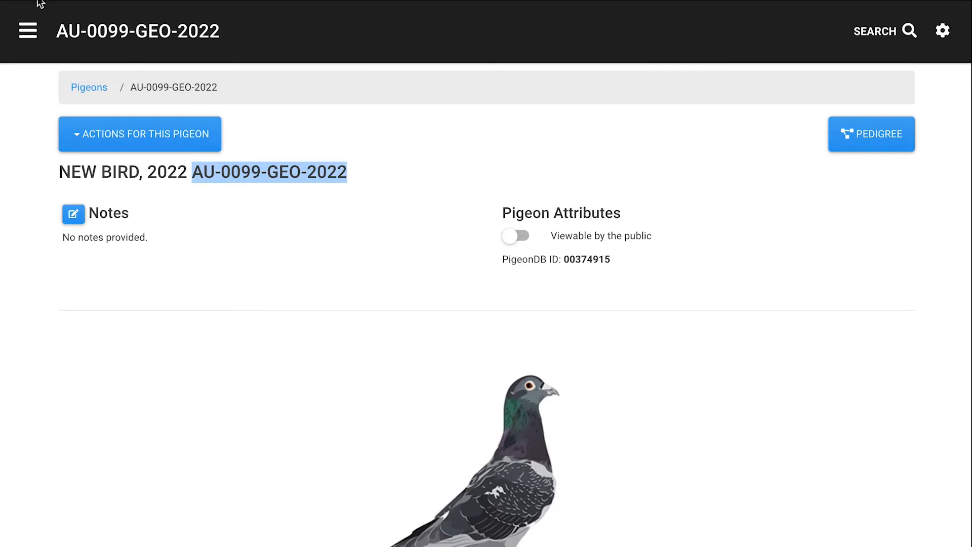
{"action": "left_click", "coordinate": [217, 253]}
Create a new pigeon record with band AU-0100-GEO-2022 from the band collection.
{"action": "left_click", "coordinate": [28, 32]}
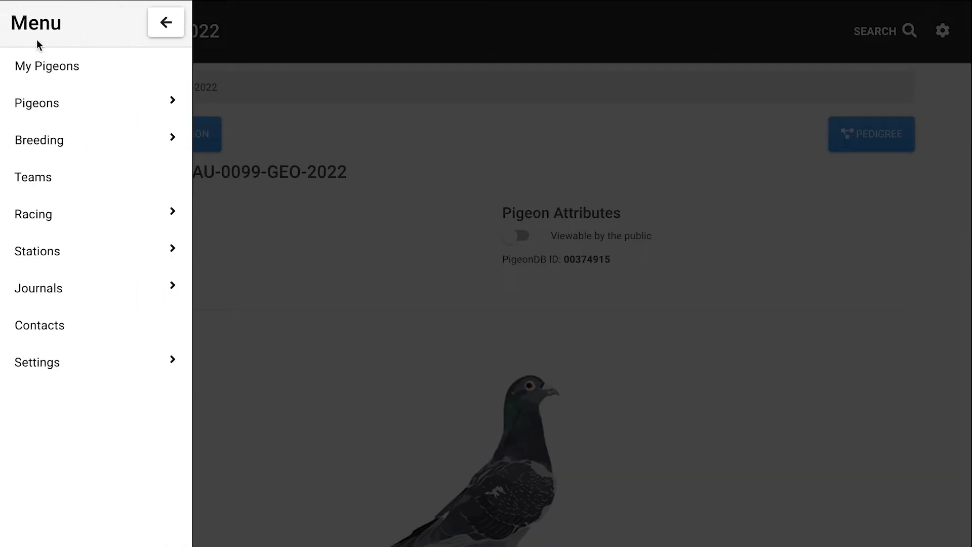
{"action": "left_click", "coordinate": [136, 121]}
{"action": "left_click", "coordinate": [116, 96]}
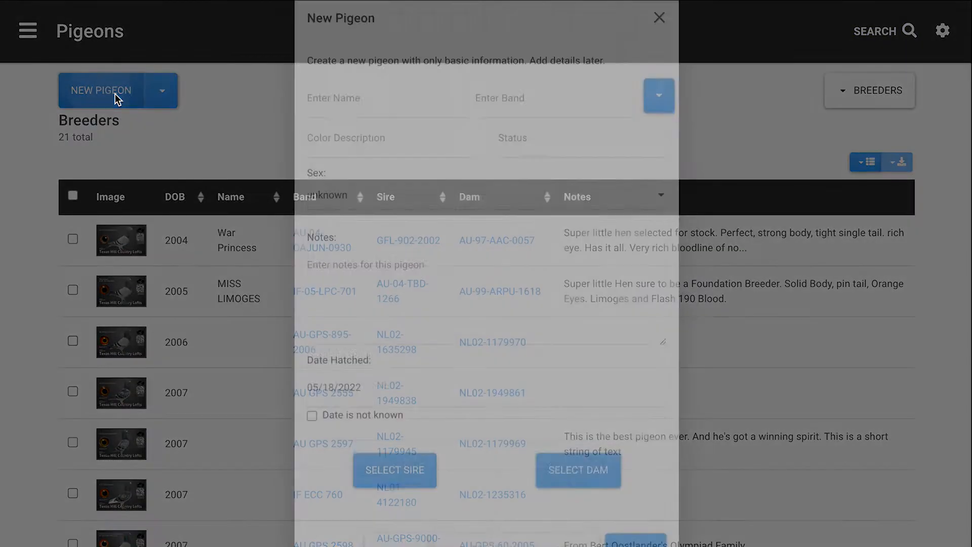
{"action": "left_click", "coordinate": [656, 115]}
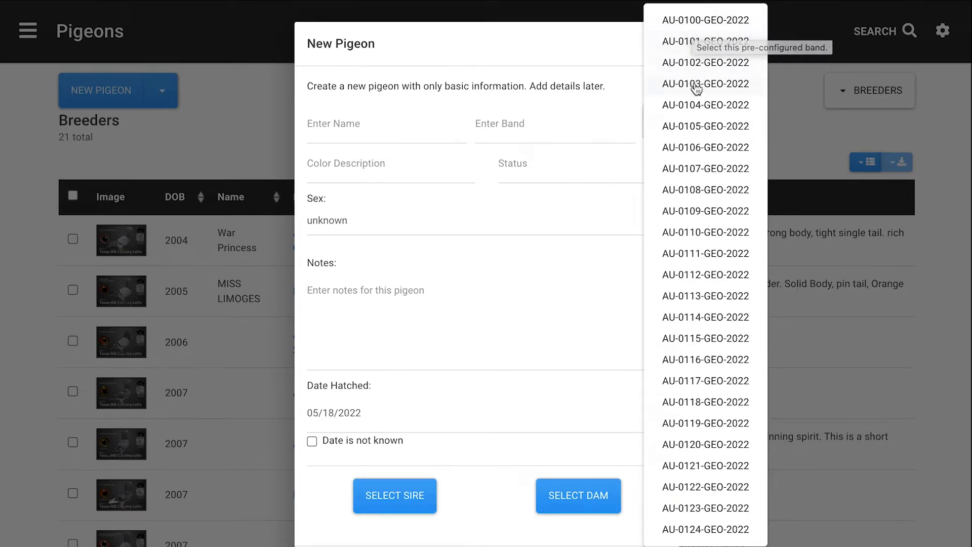
{"action": "left_click", "coordinate": [544, 86]}
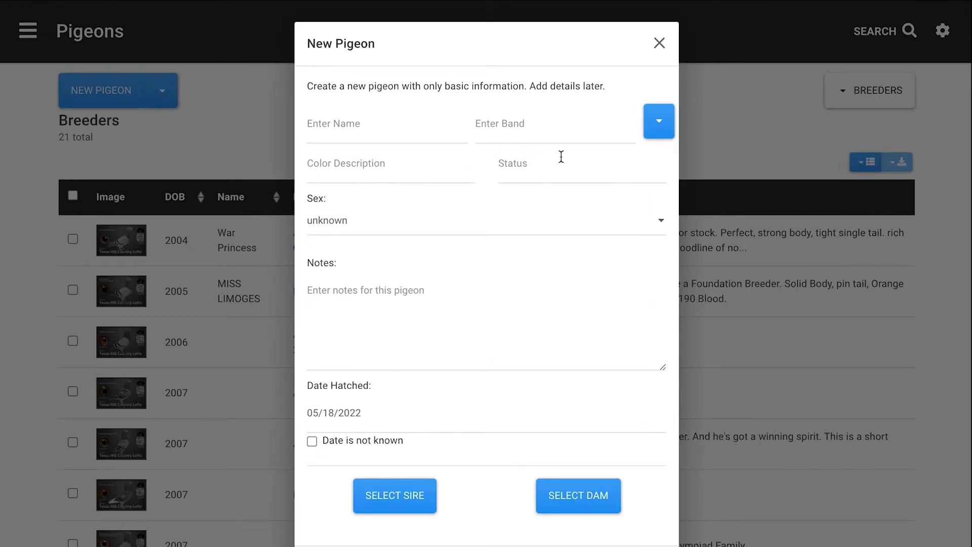
{"action": "left_click", "coordinate": [562, 129]}
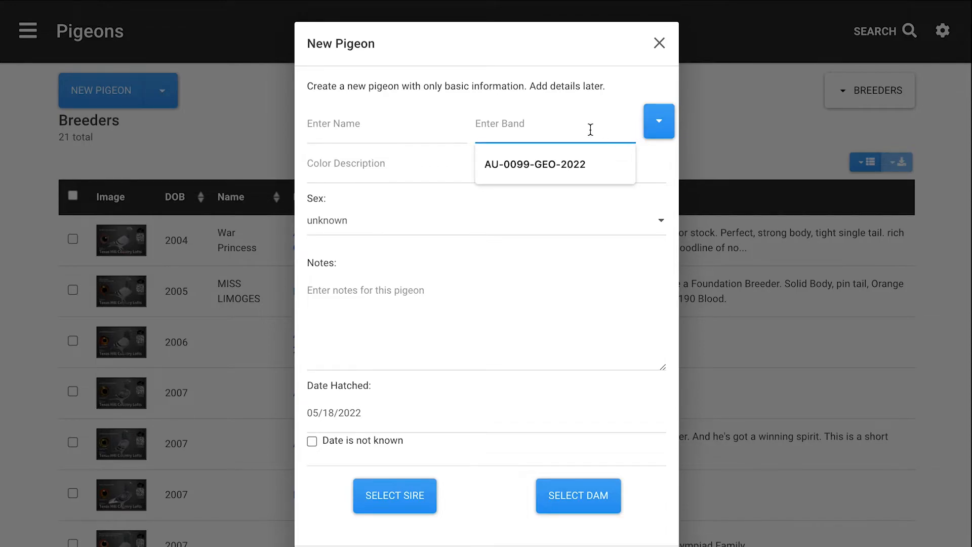
{"action": "left_click", "coordinate": [658, 122]}
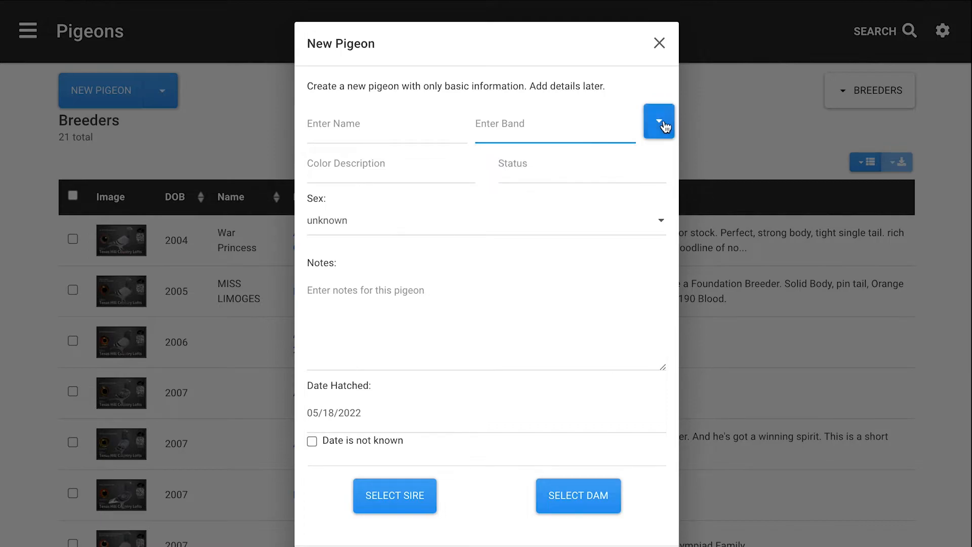
{"action": "left_click", "coordinate": [699, 25]}
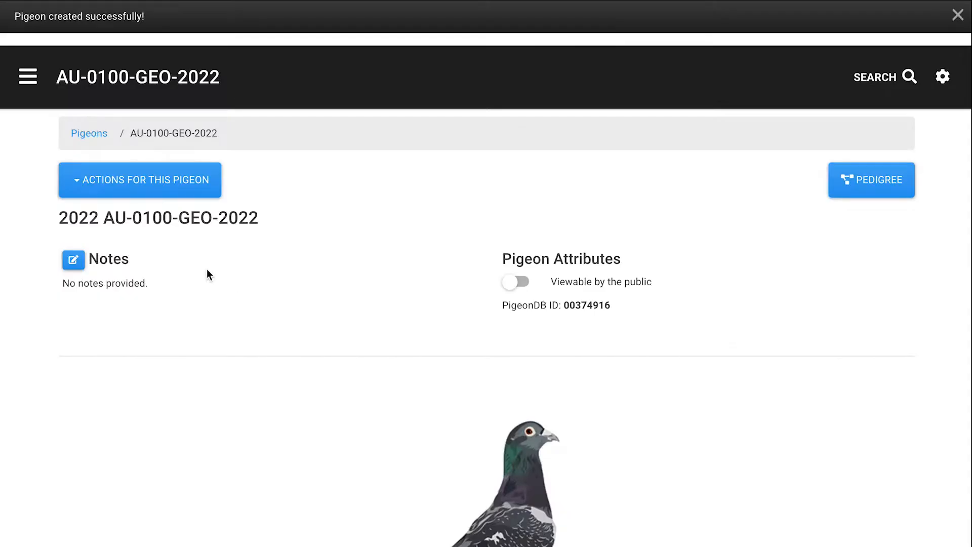
Create two more pigeon records, assigning them bands AU-0101-GEO-2022 and AU-0102-GEO-2022 from the band collection.
{"action": "left_click", "coordinate": [29, 77]}
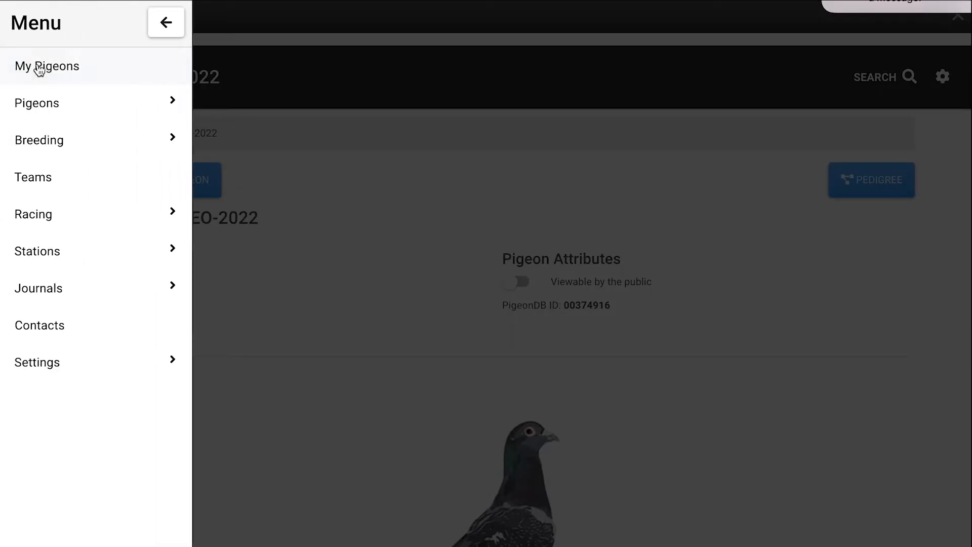
{"action": "left_click", "coordinate": [80, 57]}
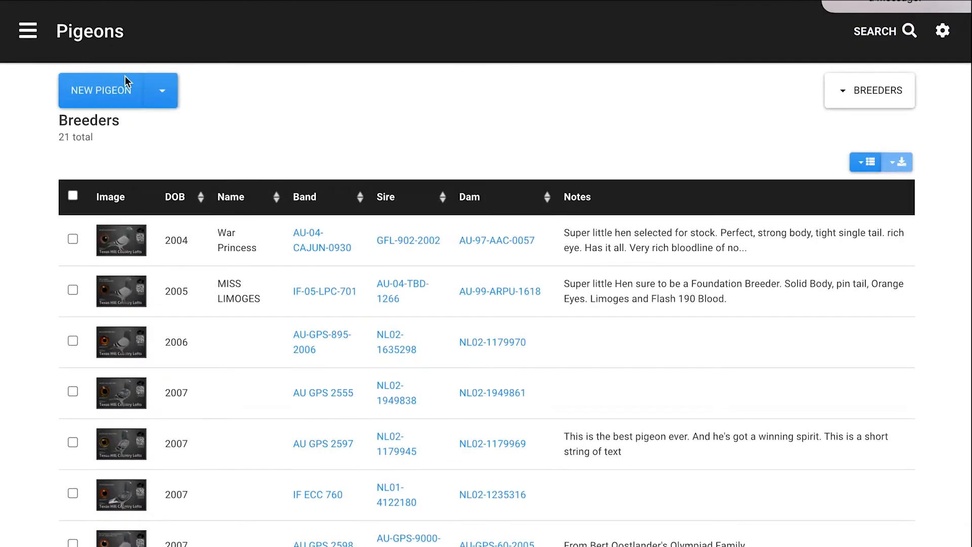
{"action": "left_click", "coordinate": [130, 91]}
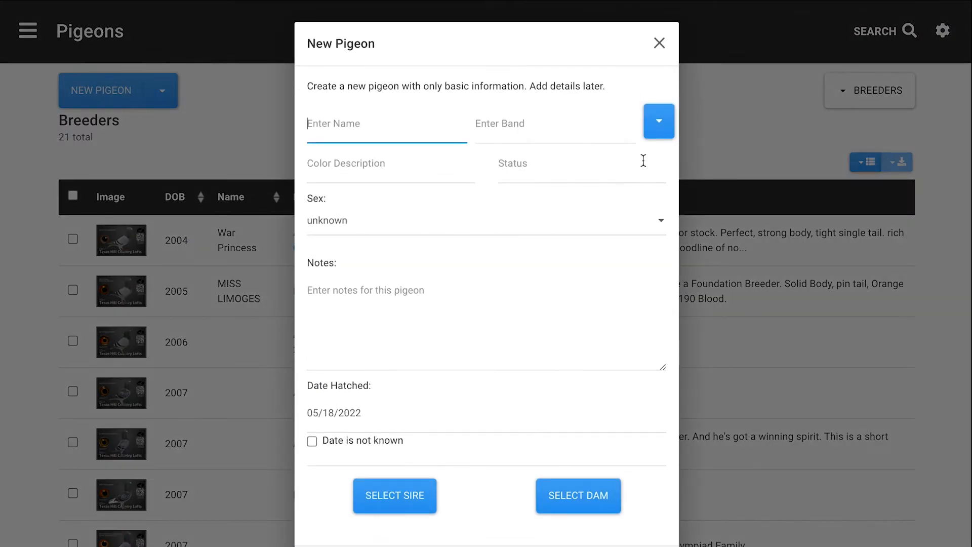
{"action": "left_click", "coordinate": [658, 122]}
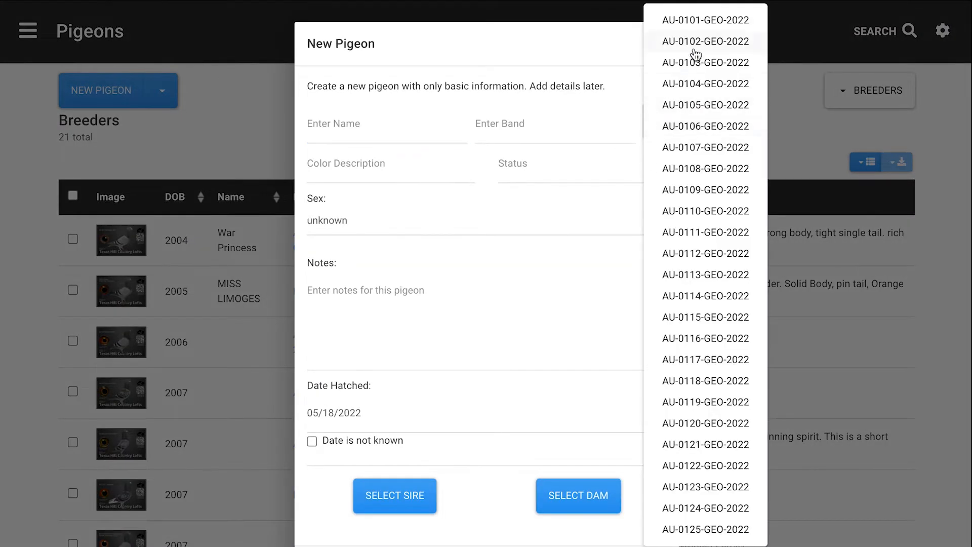
{"action": "left_click", "coordinate": [701, 21]}
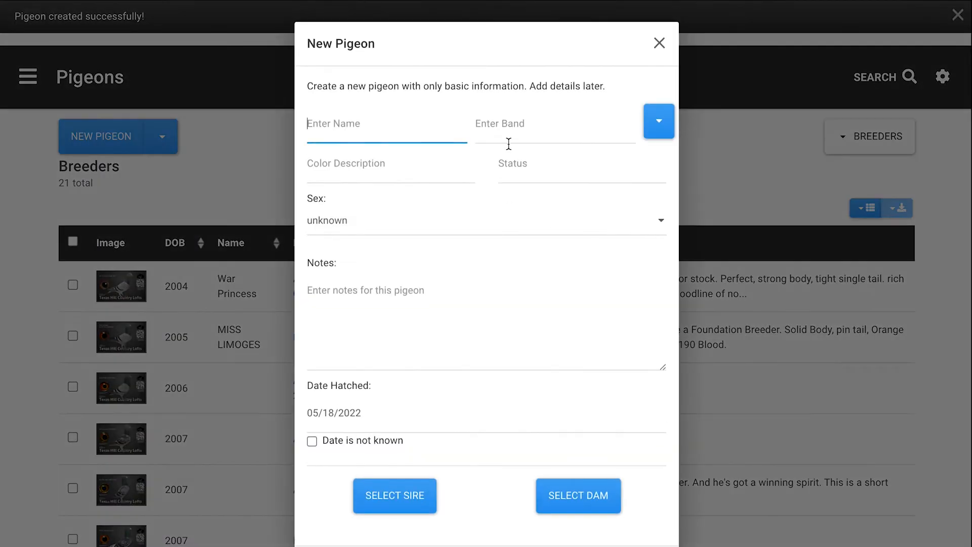
{"action": "left_click", "coordinate": [651, 123]}
{"action": "left_click", "coordinate": [724, 19]}
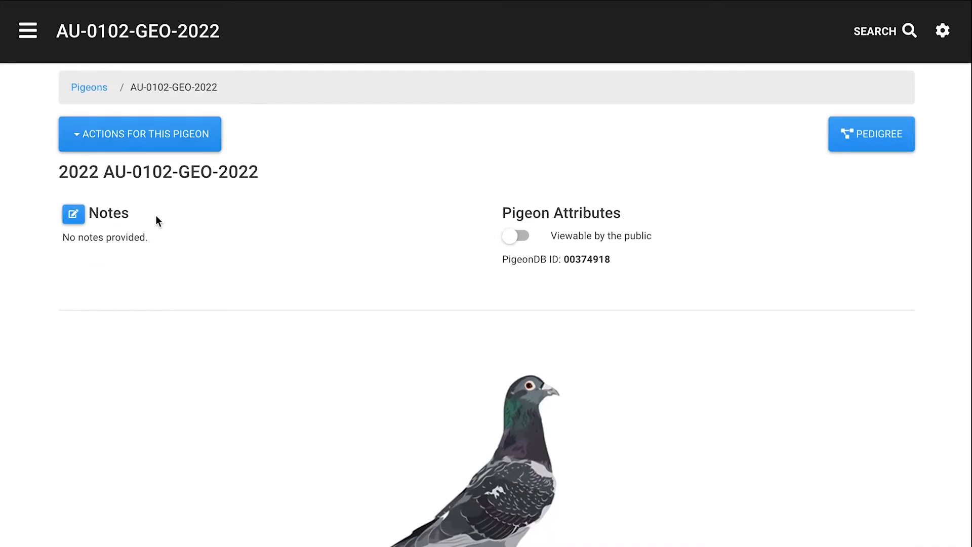
Open the band collection to check which bands are still available.
{"action": "left_click", "coordinate": [28, 30]}
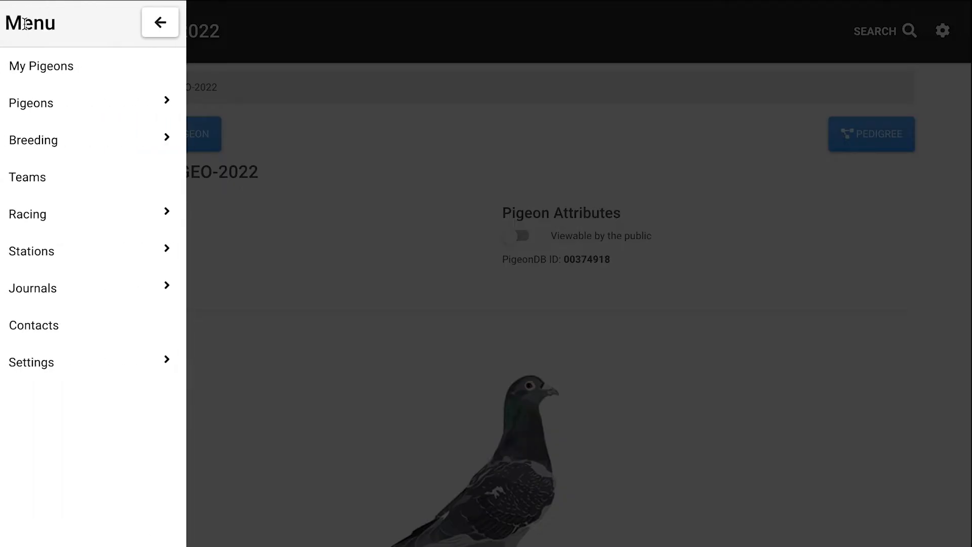
{"action": "left_click", "coordinate": [61, 369]}
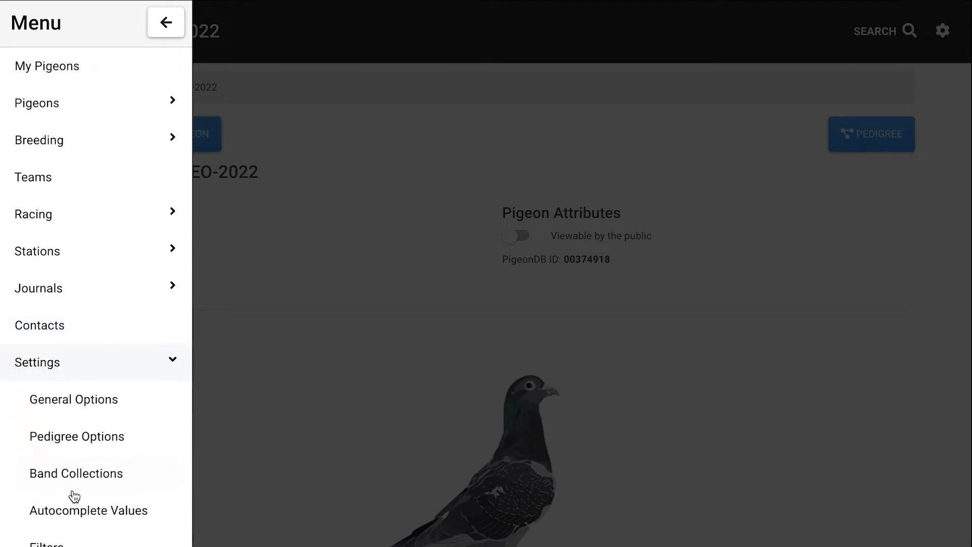
{"action": "left_click", "coordinate": [76, 474]}
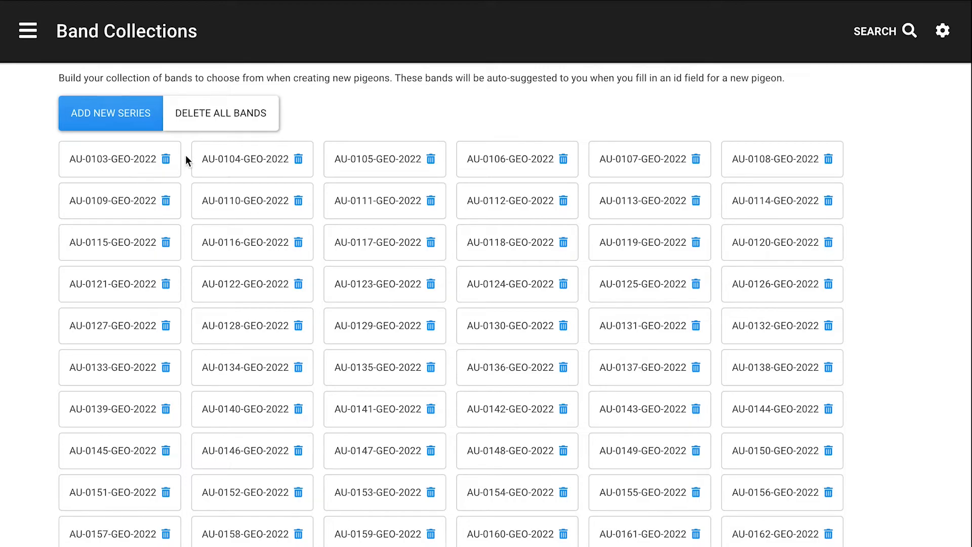
Compare the collection bands offered in a new pigeon form with the band field's own suggestions, and close the form without creating a record.
{"action": "left_click", "coordinate": [29, 35]}
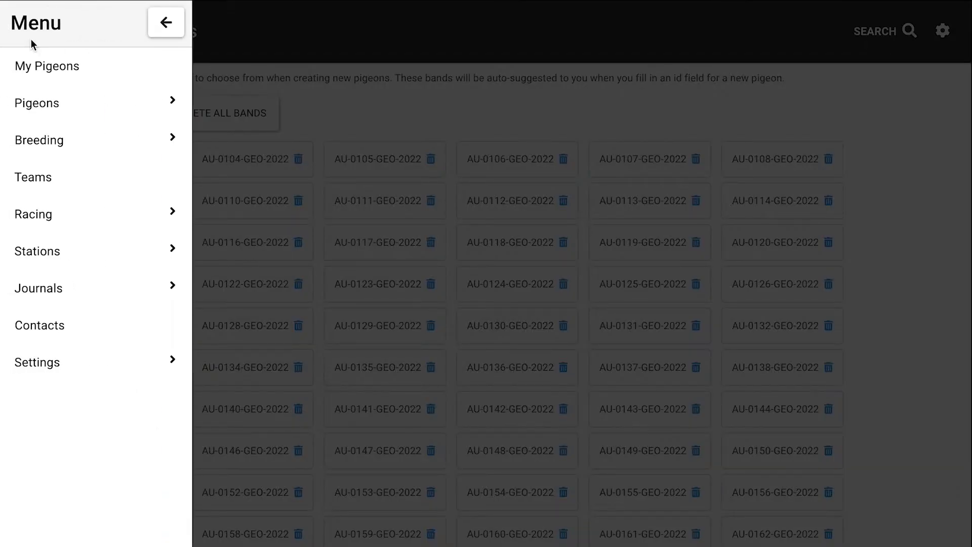
{"action": "left_click", "coordinate": [36, 66]}
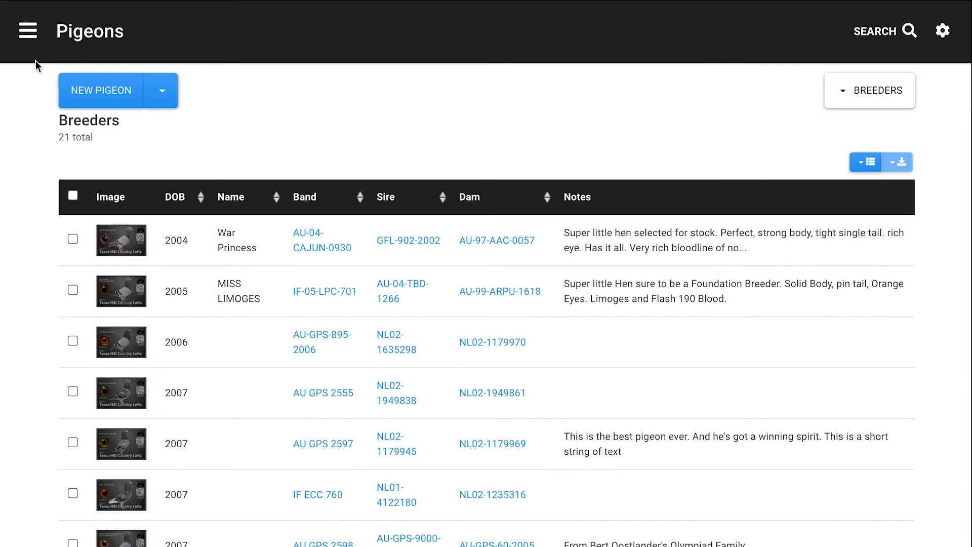
{"action": "left_click", "coordinate": [93, 90]}
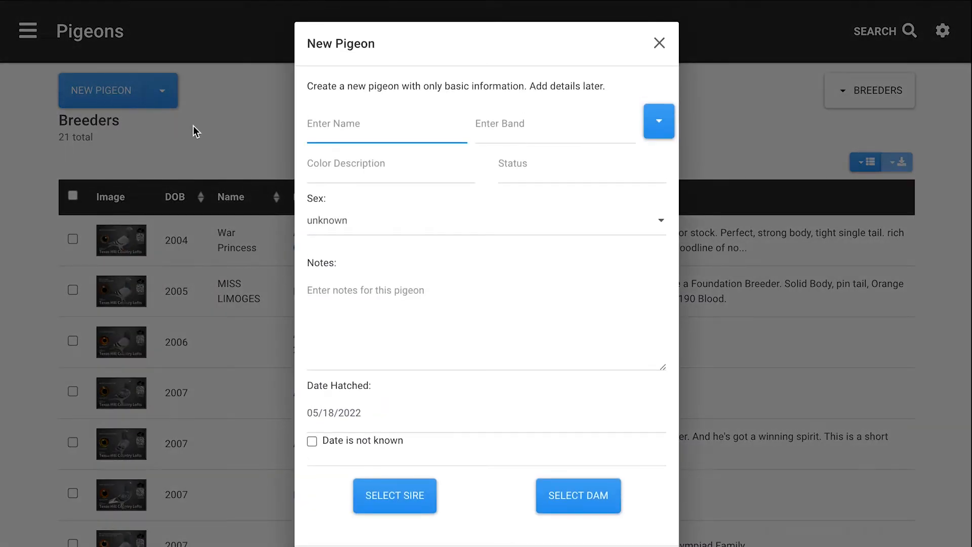
{"action": "left_click", "coordinate": [657, 132]}
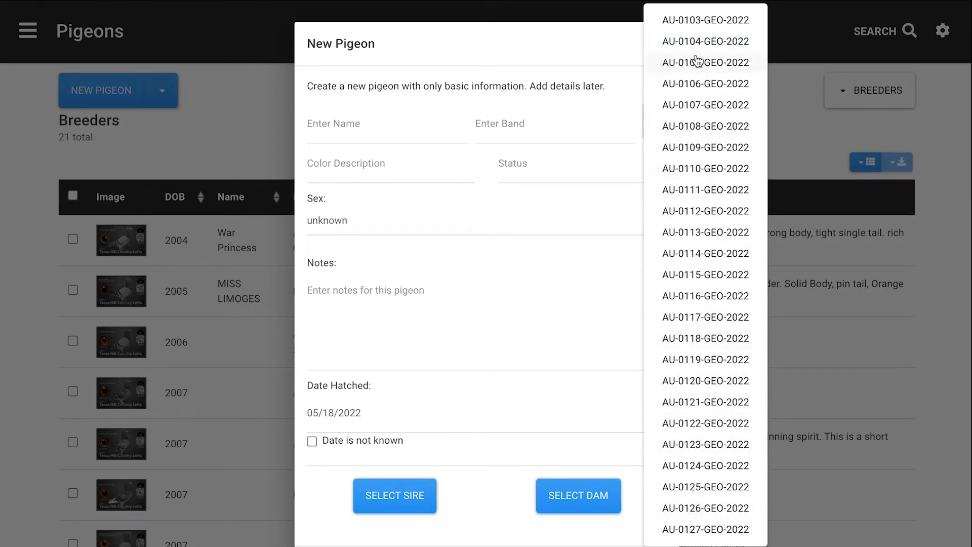
{"action": "left_click", "coordinate": [525, 125]}
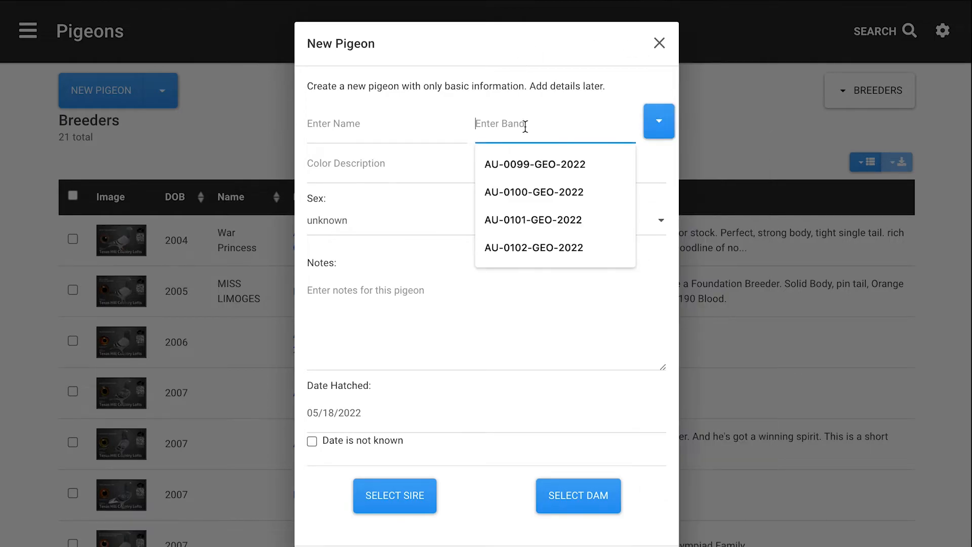
{"action": "left_click", "coordinate": [478, 56]}
{"action": "left_click", "coordinate": [657, 126]}
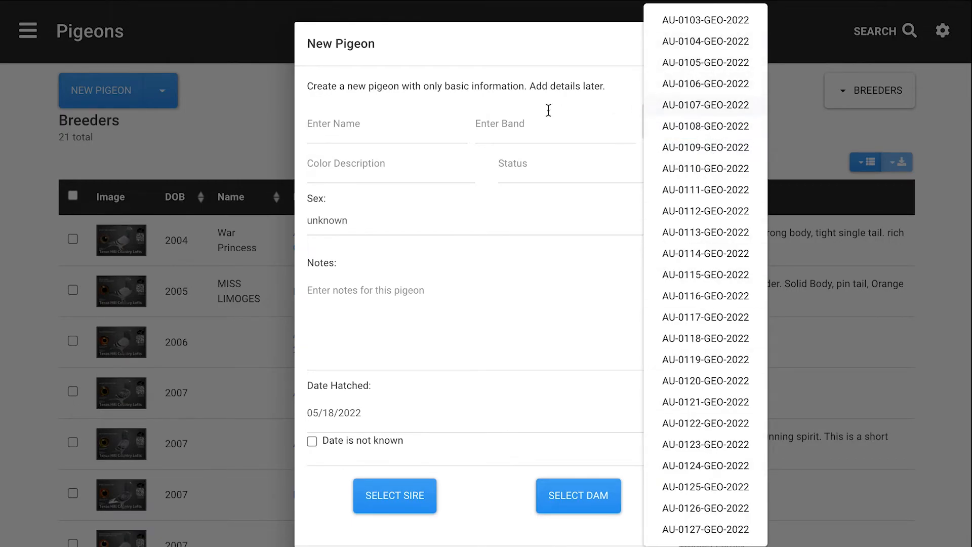
{"action": "left_click", "coordinate": [603, 124]}
{"action": "left_click", "coordinate": [646, 128]}
{"action": "left_click", "coordinate": [235, 125]}
{"action": "left_click", "coordinate": [36, 23]}
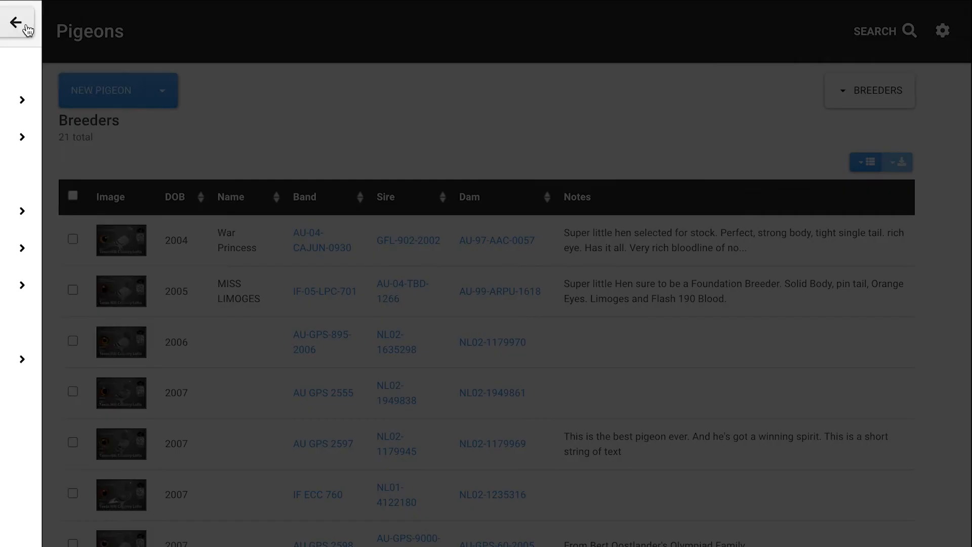
{"action": "left_click", "coordinate": [41, 367]}
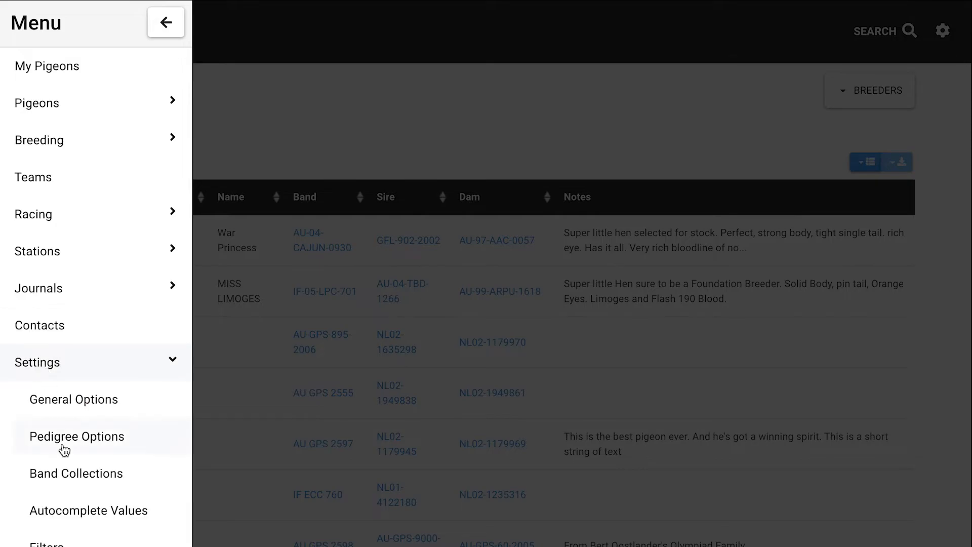
{"action": "left_click", "coordinate": [390, 92]}
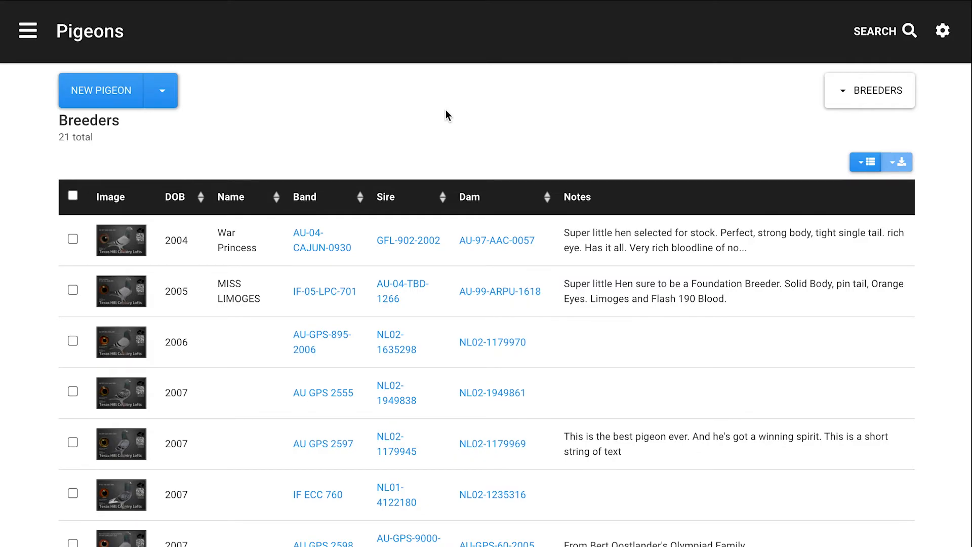
Look through the remaining bands in the band collection and delete band AU-0104-GEO-2022.
{"action": "left_click", "coordinate": [28, 31]}
{"action": "left_click", "coordinate": [74, 363]}
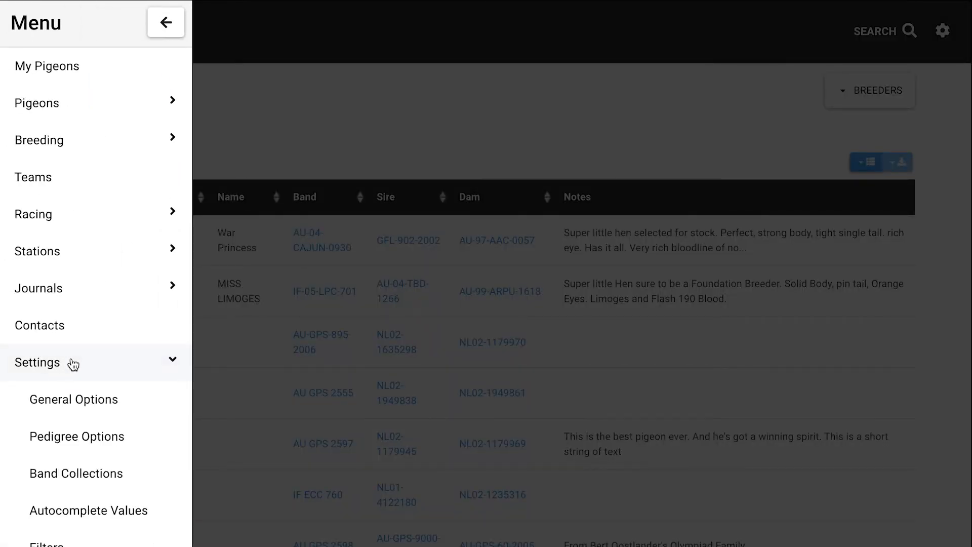
{"action": "left_click", "coordinate": [83, 481]}
{"action": "scroll", "coordinate": [293, 371], "scroll_direction": "down", "scroll_amount": 4}
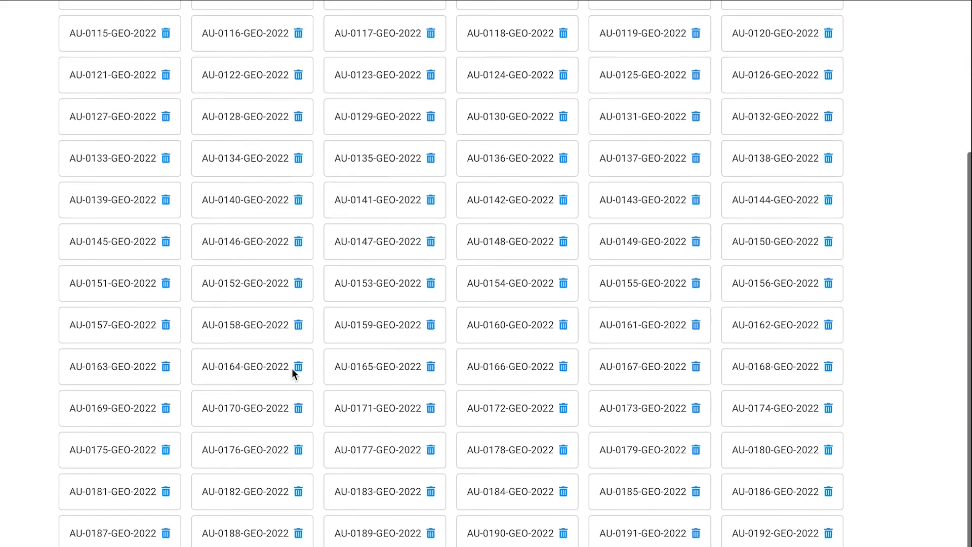
{"action": "scroll", "coordinate": [293, 369], "scroll_direction": "up", "scroll_amount": 4}
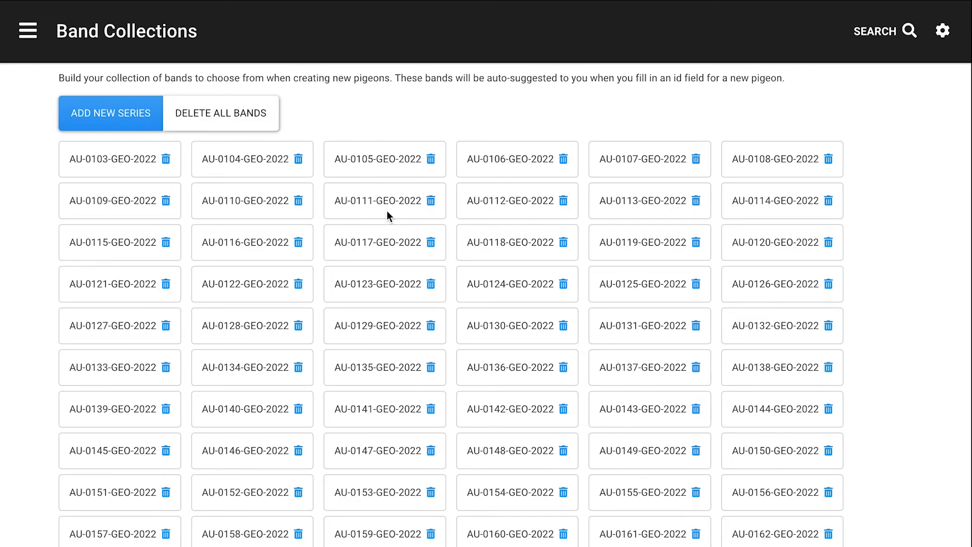
{"action": "left_click", "coordinate": [298, 160]}
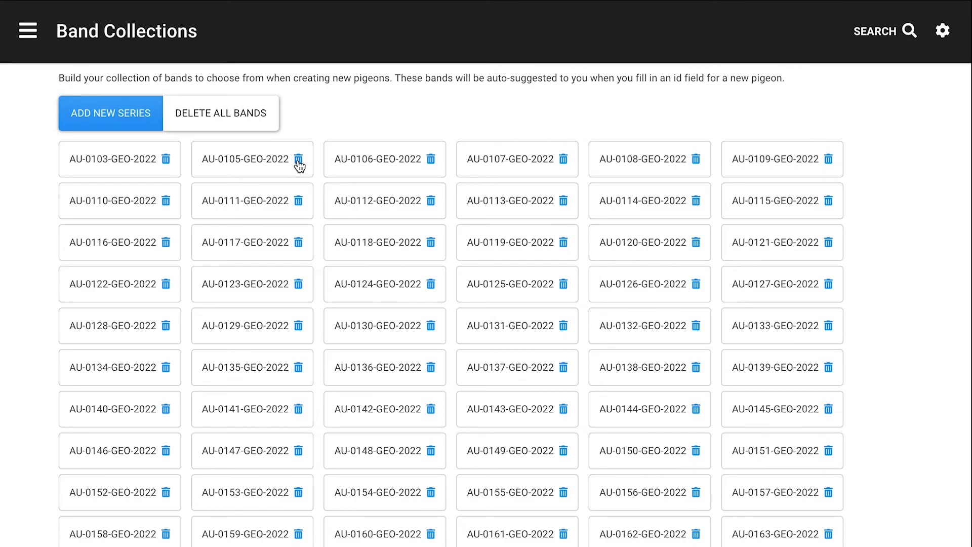